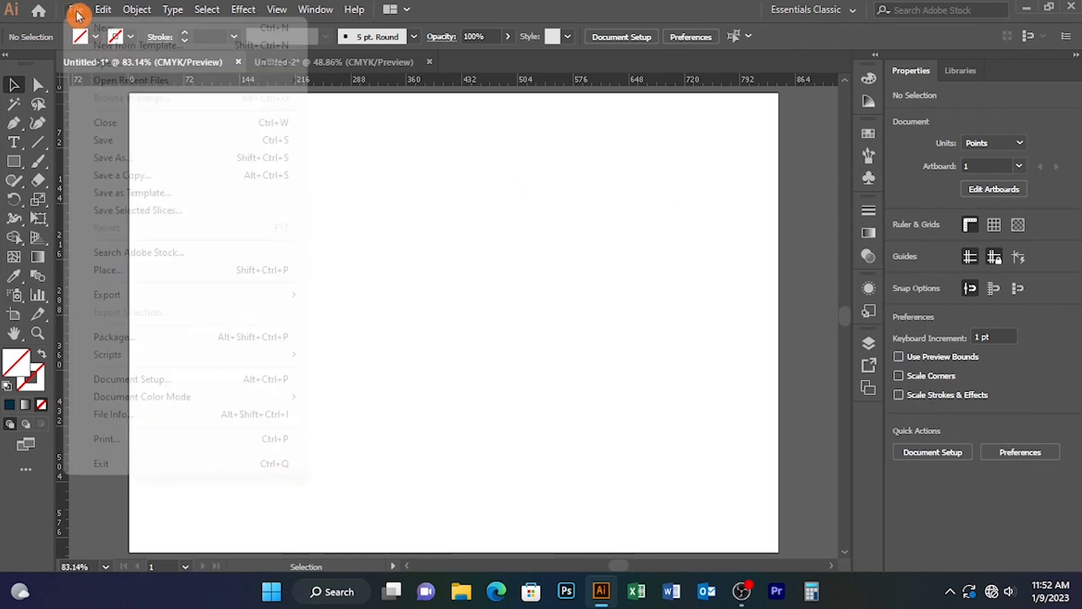
- Place the 5d image on the artboard and centre it there
{"action": "left_click", "coordinate": [108, 269]}
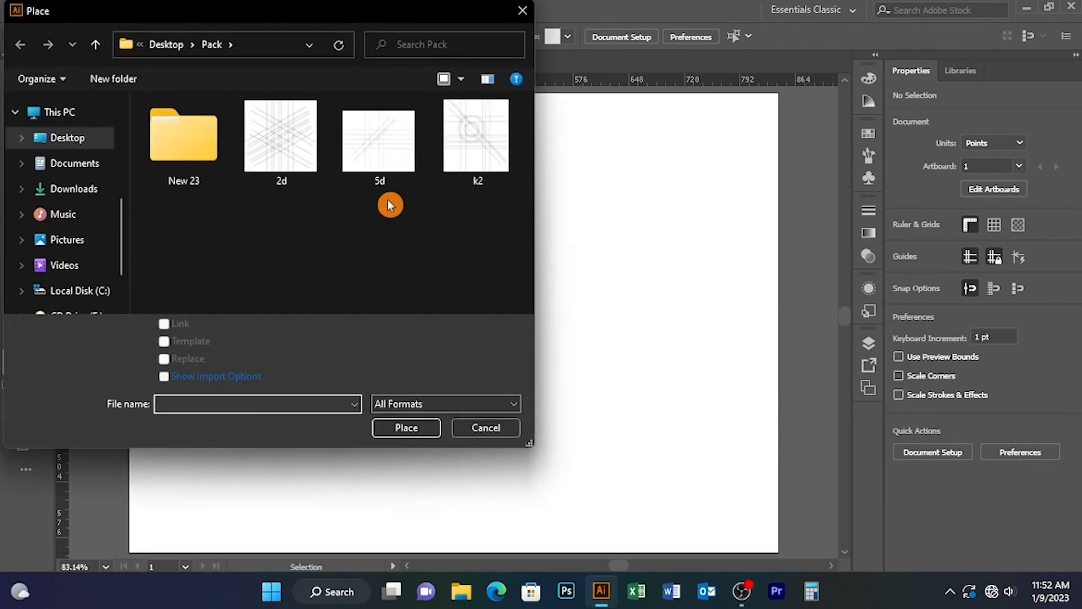
{"action": "double_click", "coordinate": [379, 179]}
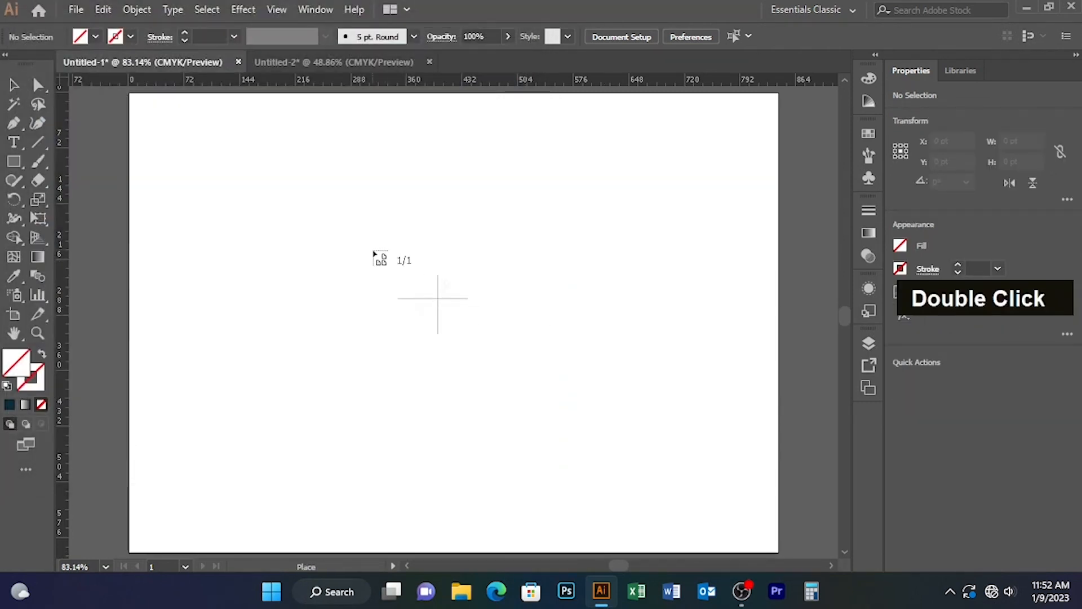
{"action": "left_click", "coordinate": [372, 248]}
{"action": "left_click_drag", "start_coordinate": [560, 337], "coordinate": [440, 232]}
{"action": "left_click_drag", "start_coordinate": [733, 154], "coordinate": [364, 259]}
- Lock the placed 5d reference image
{"action": "left_click", "coordinate": [124, 12]}
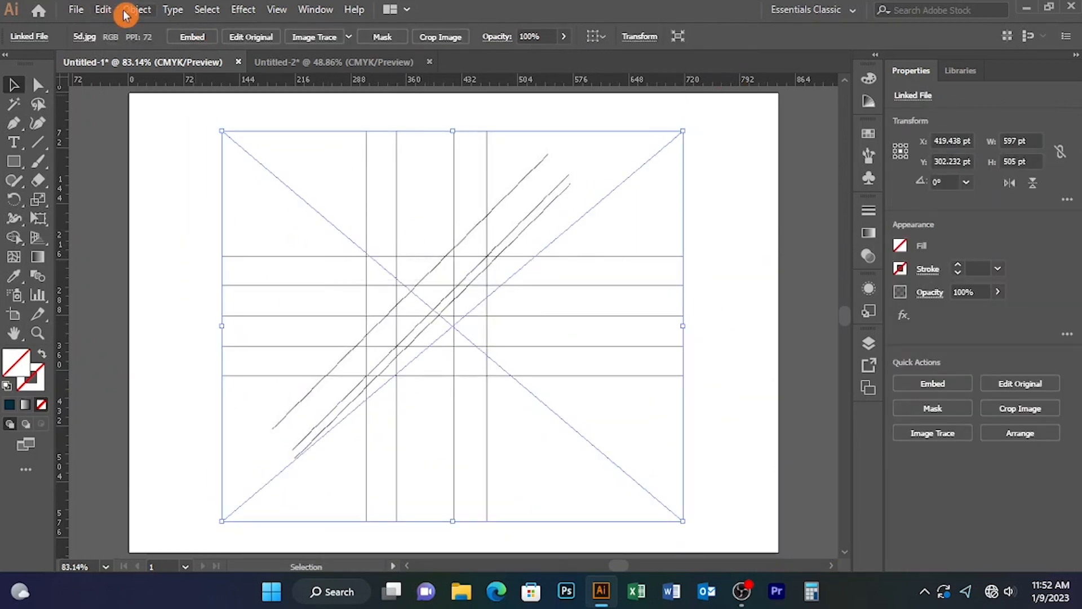
{"action": "mouse_move", "coordinate": [220, 102]}
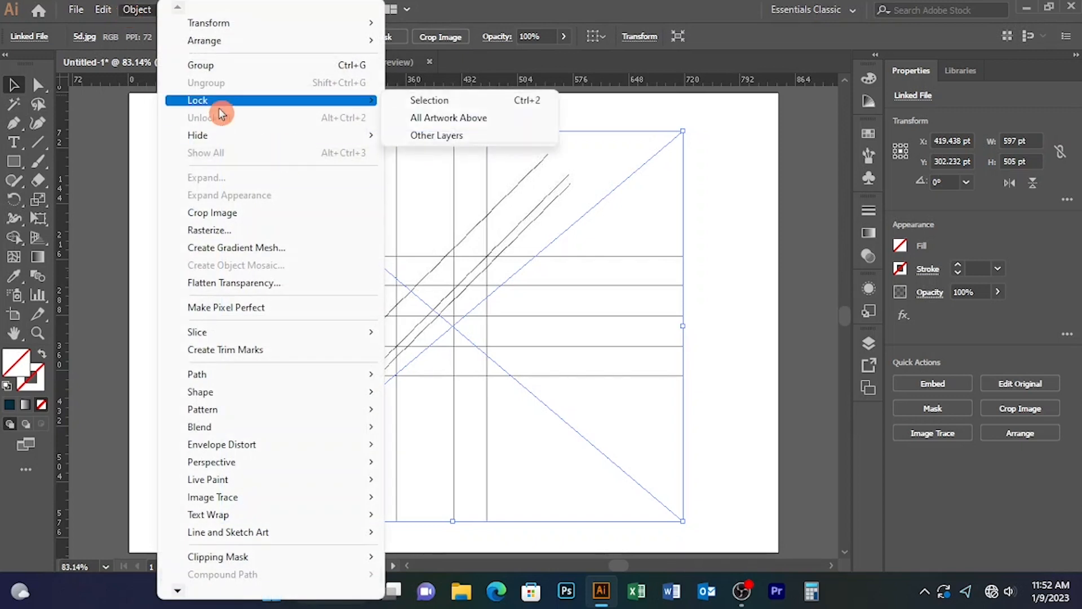
{"action": "left_click", "coordinate": [436, 101]}
- With a black stroke, draw a vertical line about 536 pt long over the leftmost vertical guide of the reference image
{"action": "left_click", "coordinate": [35, 148]}
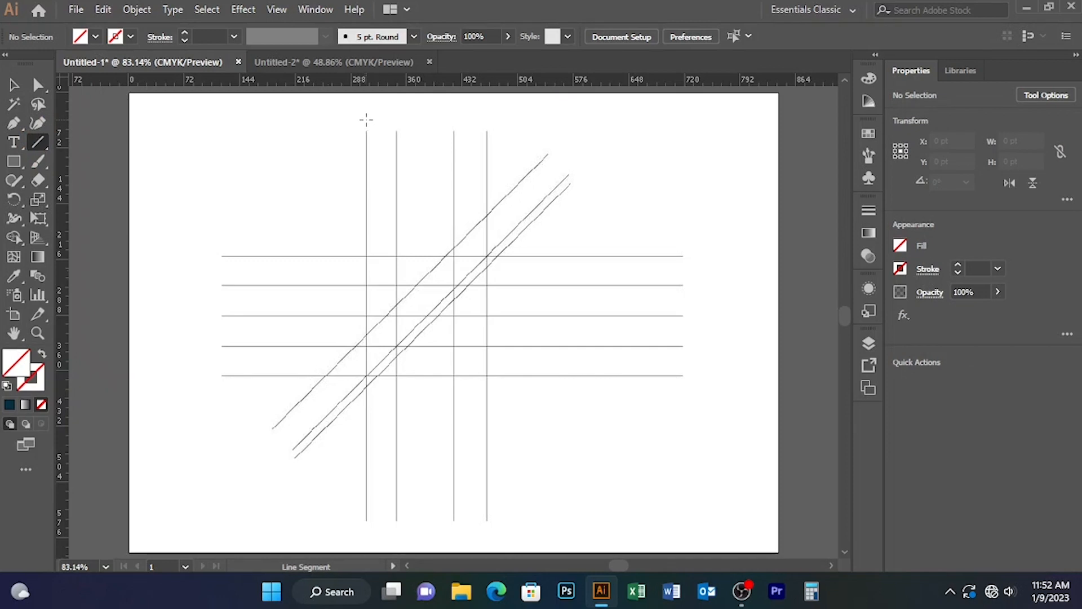
{"action": "left_click", "coordinate": [116, 38]}
{"action": "left_click", "coordinate": [48, 63]}
{"action": "left_click", "coordinate": [157, 31]}
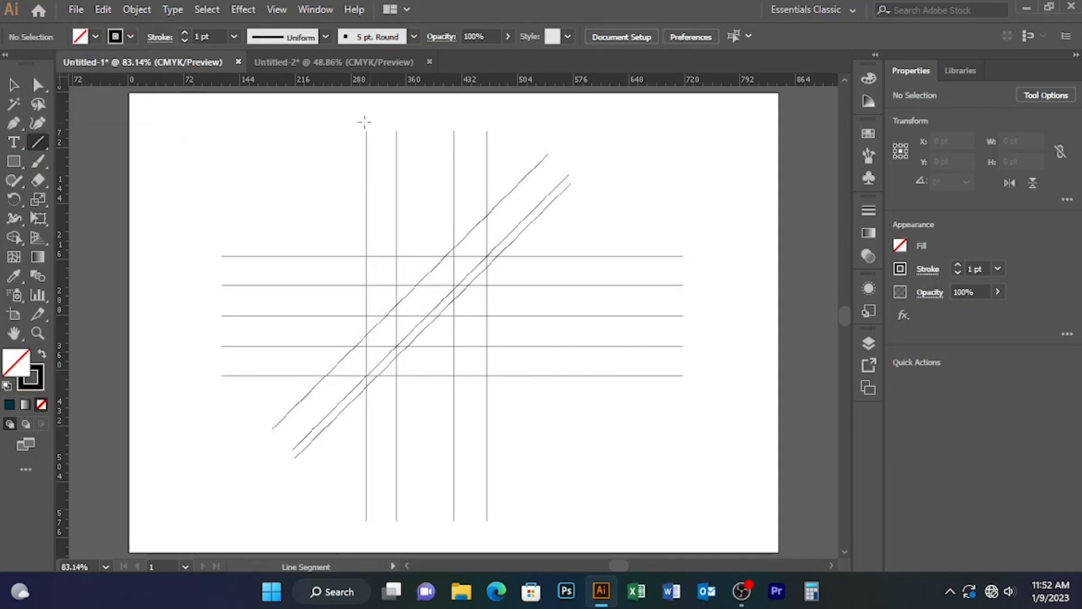
{"action": "left_click_drag", "start_coordinate": [367, 122], "coordinate": [366, 535]}
{"action": "key", "text": "Caps_Lock"}
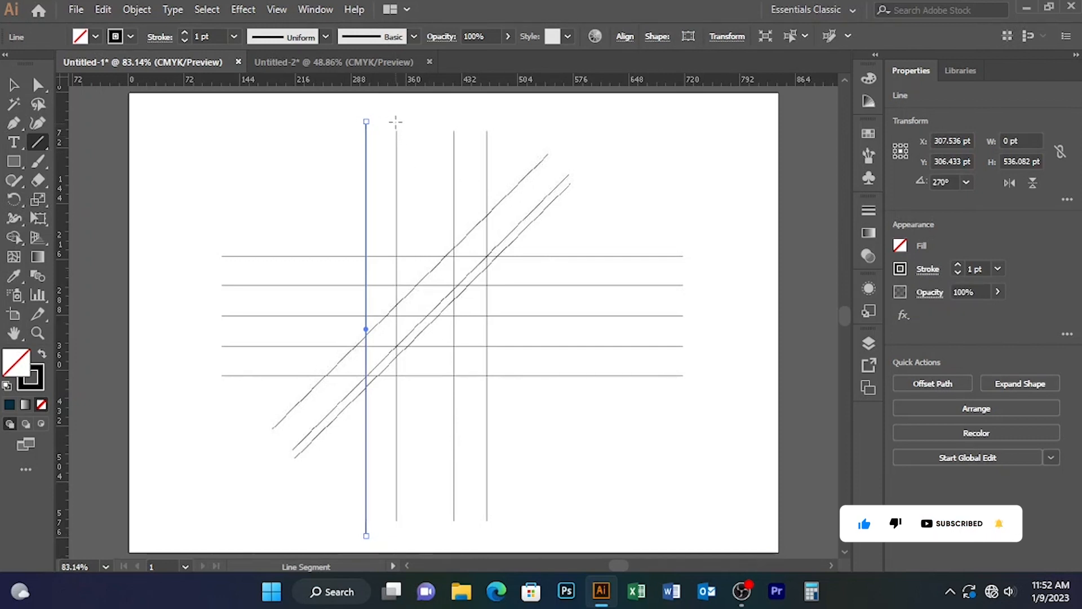
- Duplicate the vertical line onto the other three vertical guides of the reference image
{"action": "left_click", "coordinate": [14, 84]}
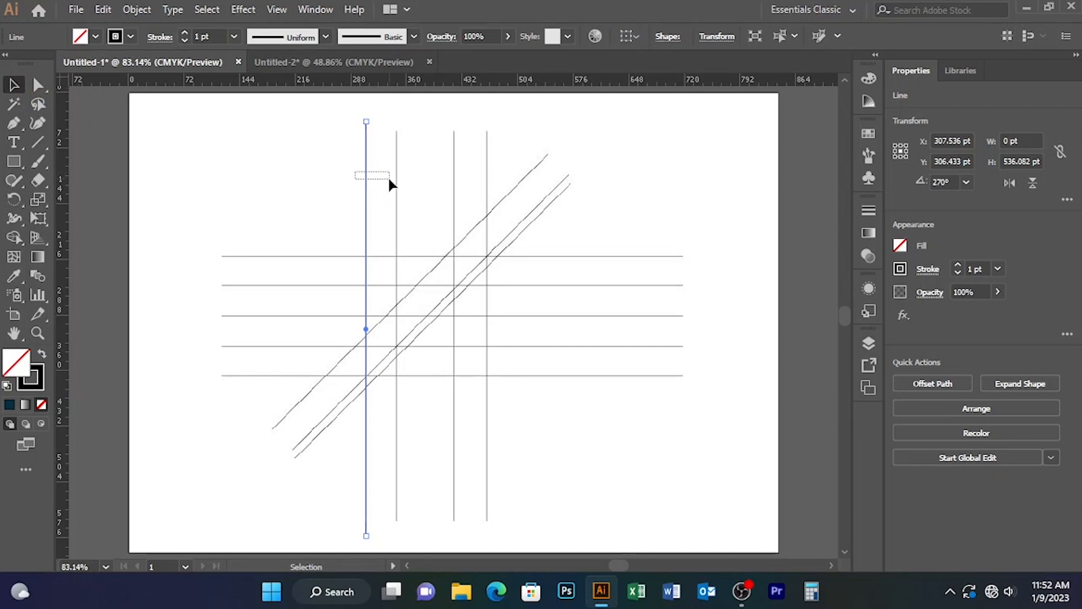
{"action": "key", "text": "alt"}
{"action": "left_click_drag", "start_coordinate": [367, 188], "coordinate": [485, 194]}
{"action": "key", "text": "shift"}
{"action": "key", "text": "shift"}
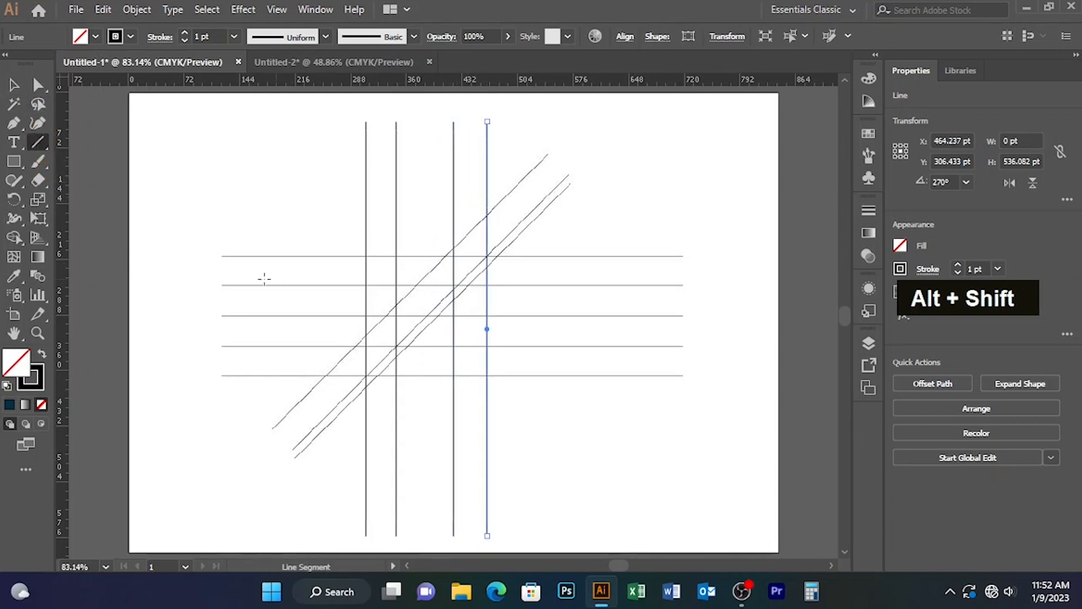
- Draw a horizontal line about 668 pt long over the uppermost horizontal guide of the reference image
{"action": "left_click", "coordinate": [13, 85]}
{"action": "double_click", "coordinate": [195, 182]}
{"action": "left_click", "coordinate": [37, 142]}
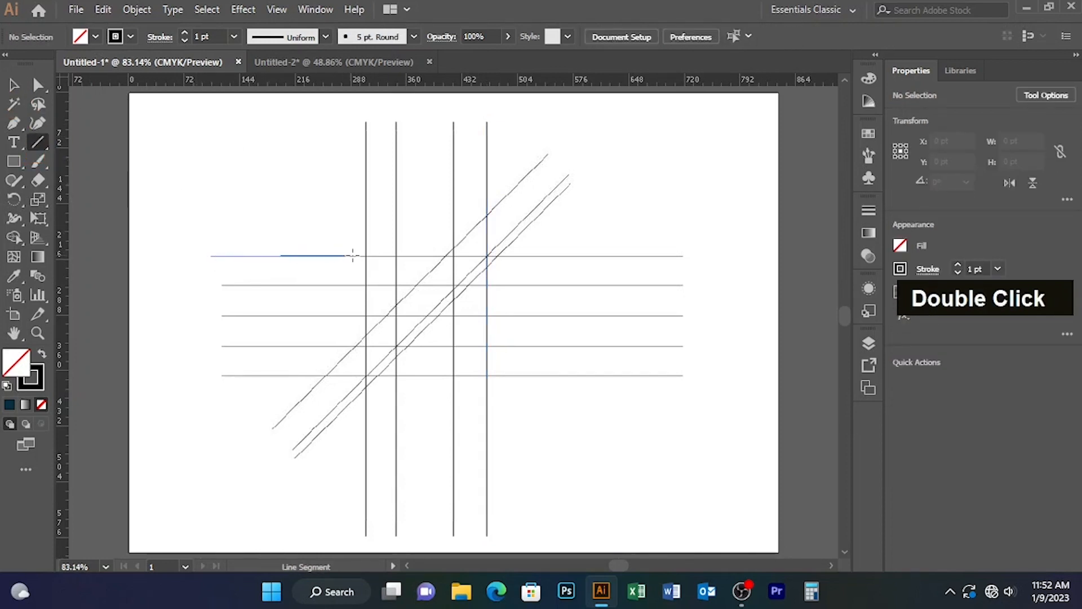
{"action": "left_click_drag", "start_coordinate": [562, 260], "coordinate": [726, 256]}
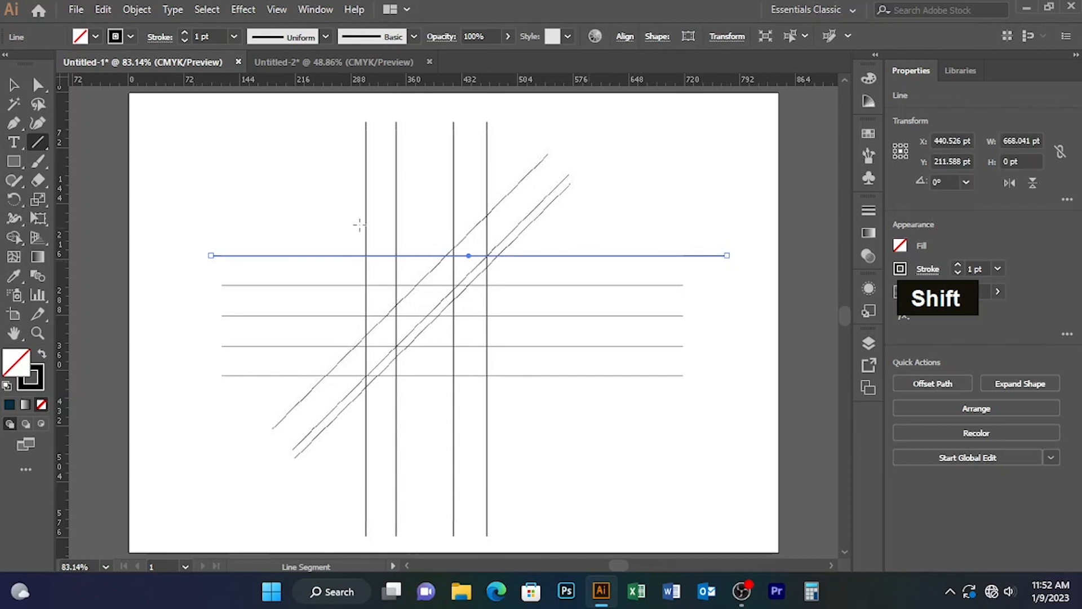
- Duplicate the horizontal line onto the four horizontal guides below it and deselect
{"action": "left_click", "coordinate": [13, 84]}
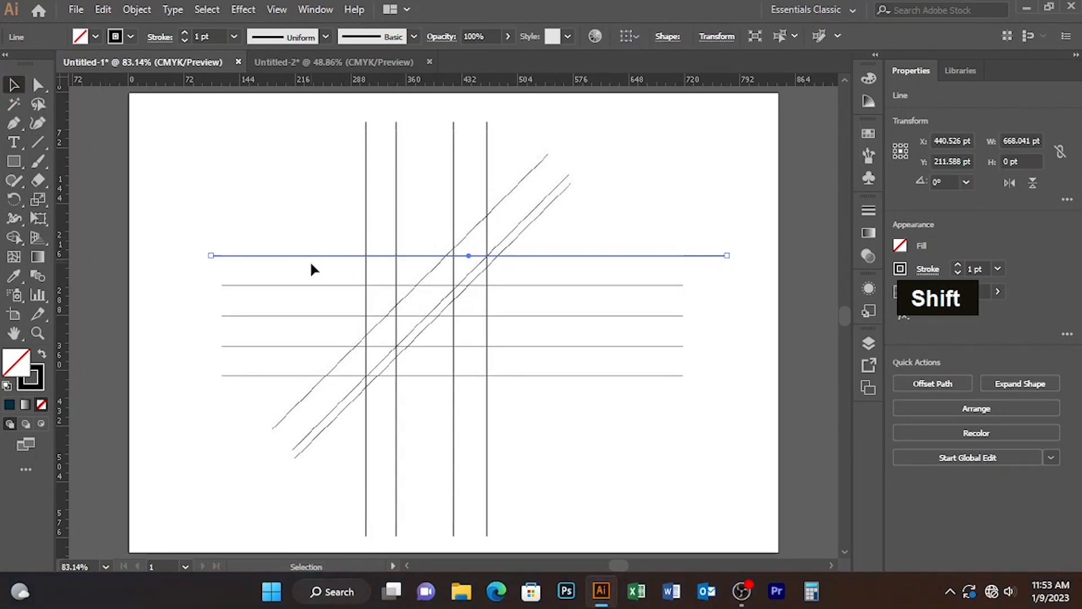
{"action": "left_click_drag", "start_coordinate": [313, 256], "coordinate": [316, 286]}
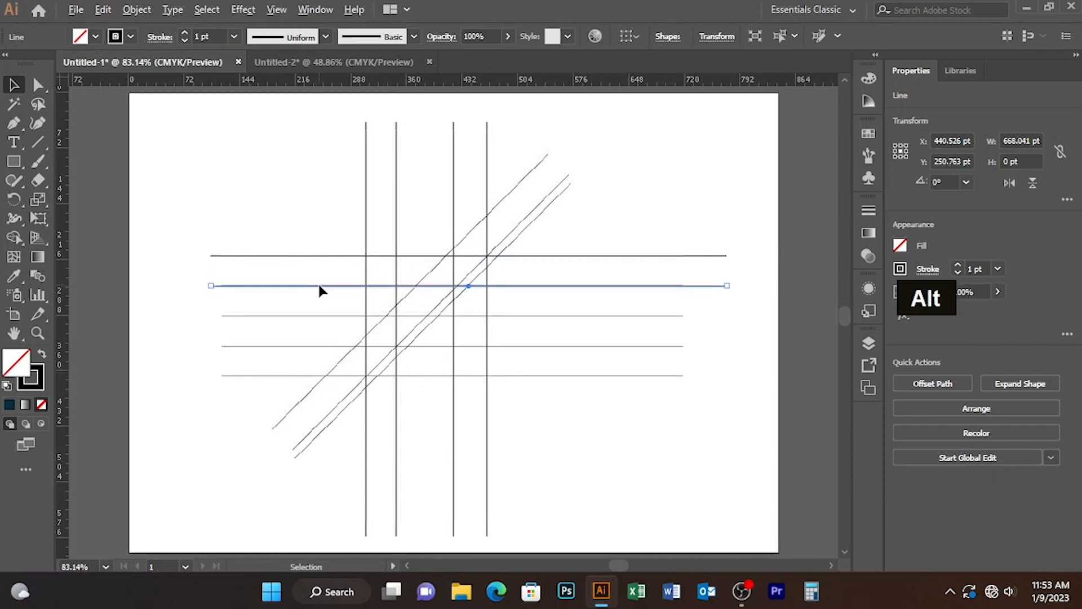
{"action": "left_click", "coordinate": [321, 289], "text": "alt"}
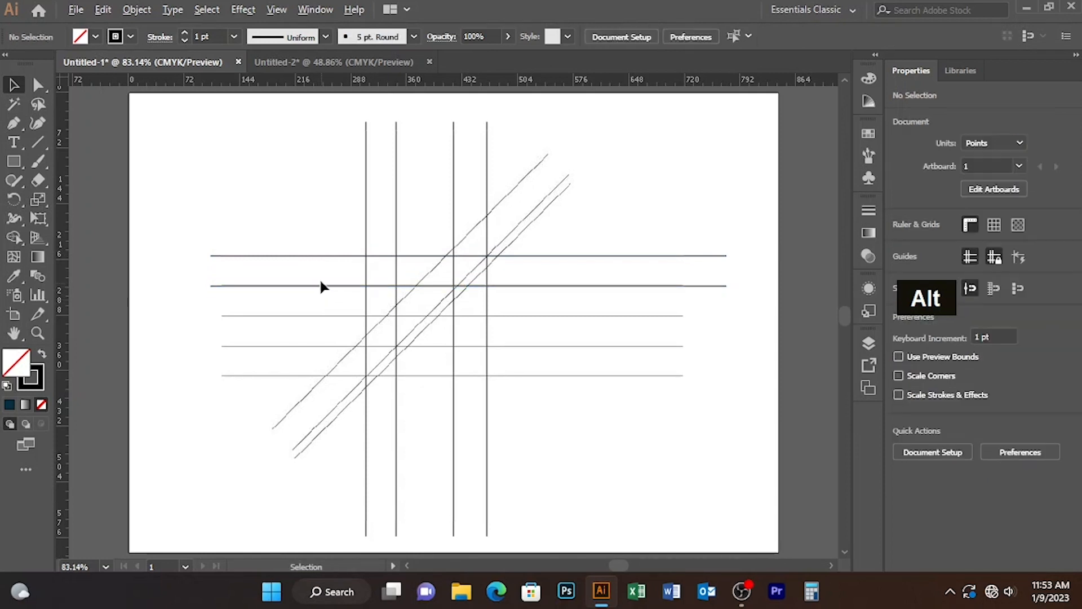
{"action": "left_click", "coordinate": [319, 289], "text": "alt"}
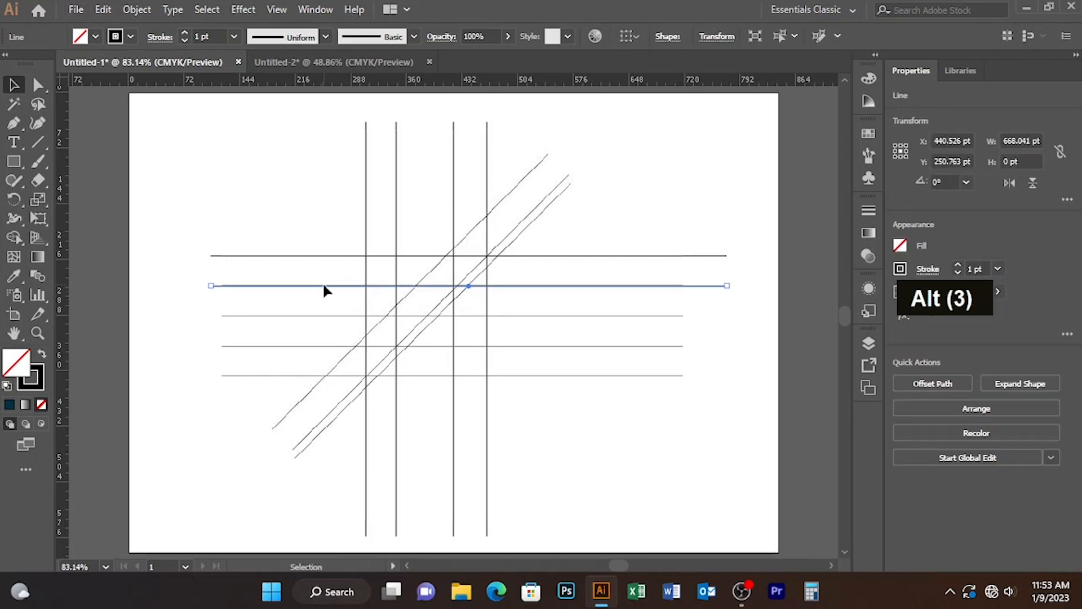
{"action": "left_click_drag", "start_coordinate": [323, 285], "coordinate": [327, 375]}
{"action": "left_click", "coordinate": [201, 180]}
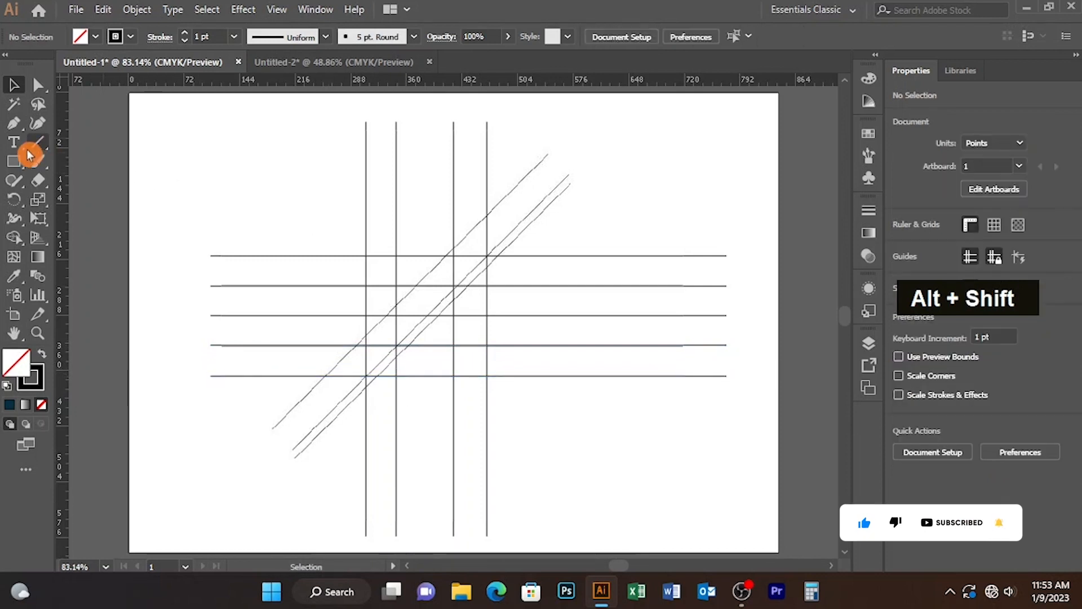
- Draw a 45-degree diagonal line spanning about 402 by 402 pt over the upper diagonal guide
{"action": "left_click", "coordinate": [38, 143]}
{"action": "left_click_drag", "start_coordinate": [560, 146], "coordinate": [458, 233]}
{"action": "key", "text": "ctrl+z"}
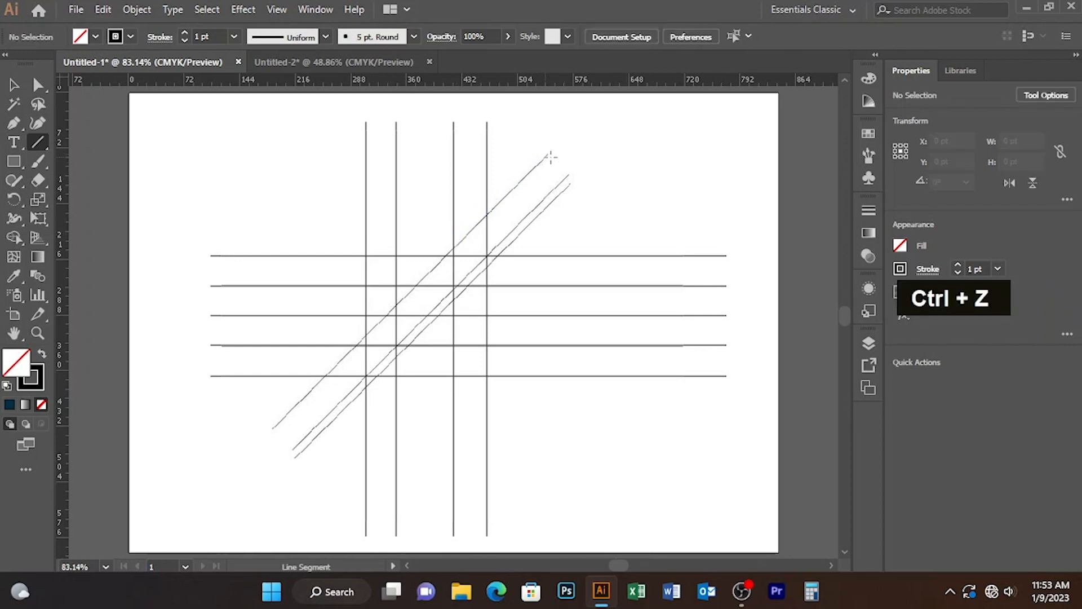
{"action": "left_click_drag", "start_coordinate": [514, 191], "coordinate": [442, 252]}
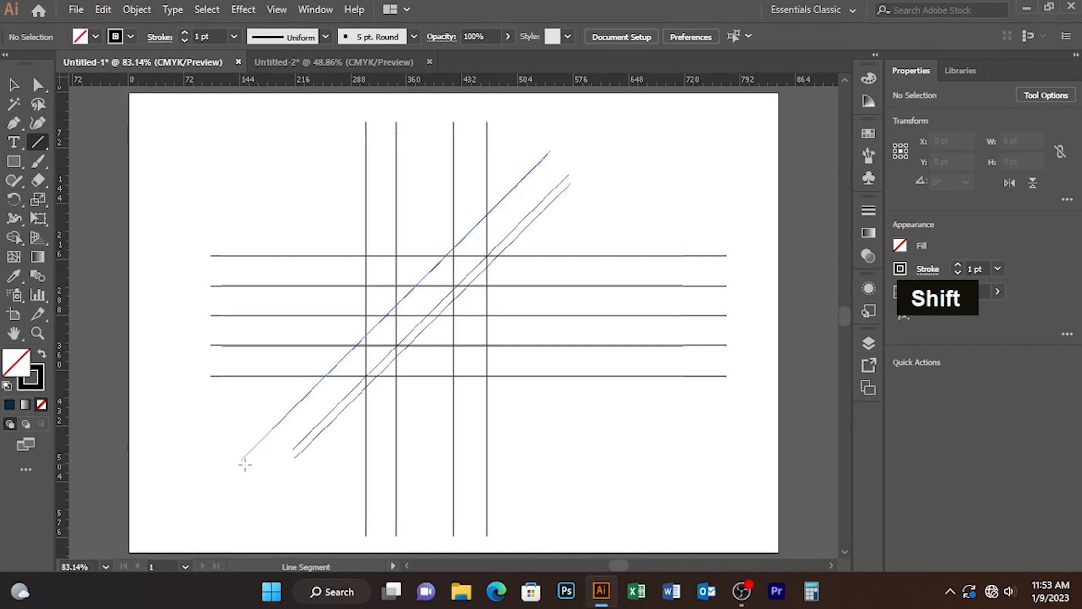
{"action": "left_click_drag", "start_coordinate": [245, 464], "coordinate": [242, 460]}
- Duplicate the diagonal line onto the two lower diagonal guides and deselect
{"action": "left_click", "coordinate": [13, 85]}
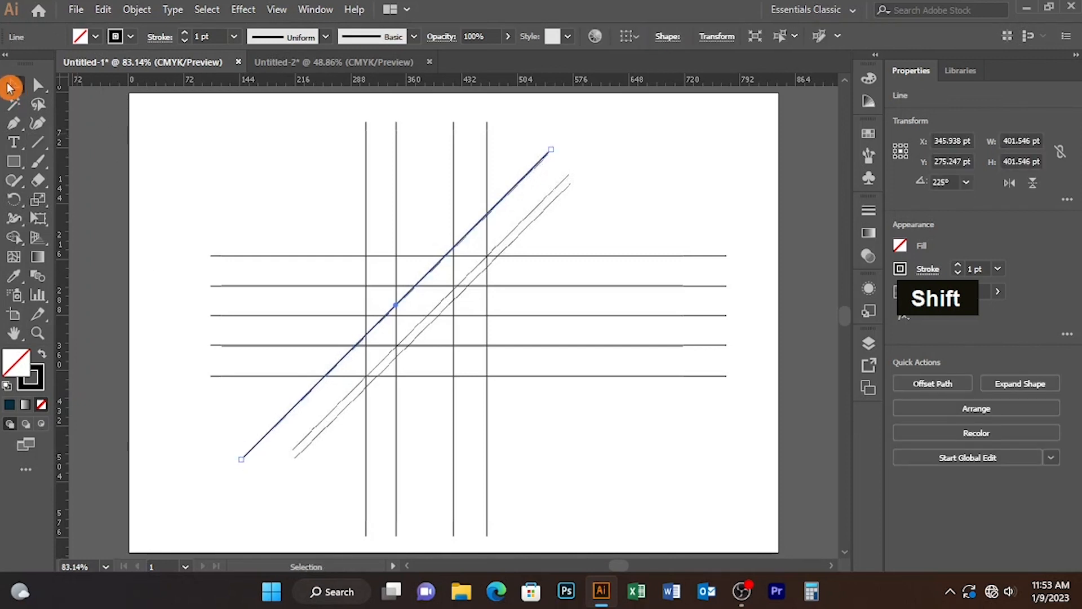
{"action": "left_click_drag", "start_coordinate": [529, 168], "coordinate": [554, 194]}
{"action": "left_click", "coordinate": [557, 191], "text": "alt"}
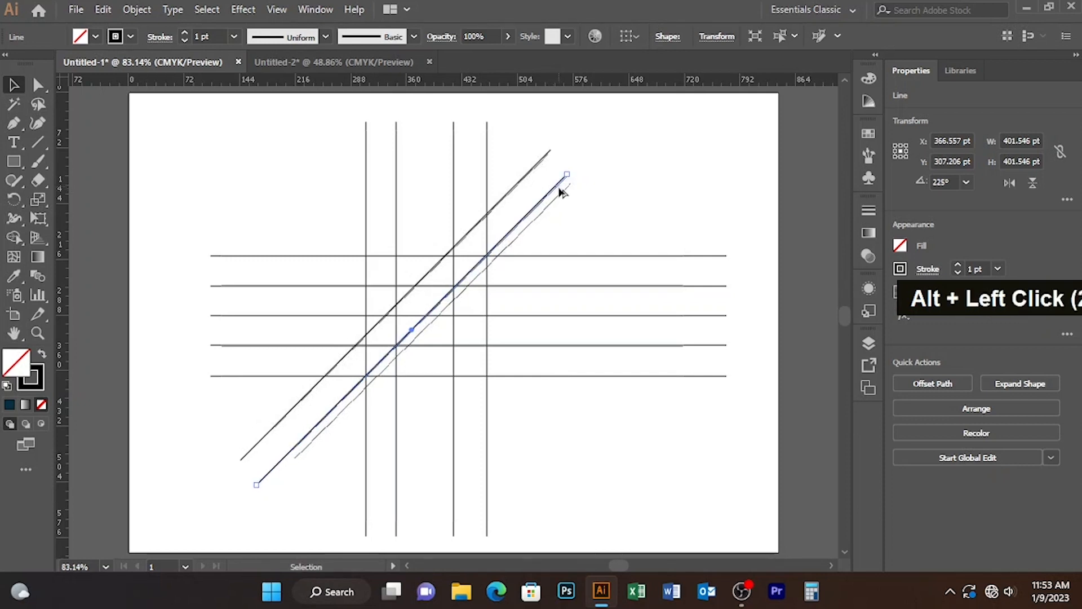
{"action": "left_click_drag", "start_coordinate": [566, 192], "coordinate": [566, 193]}
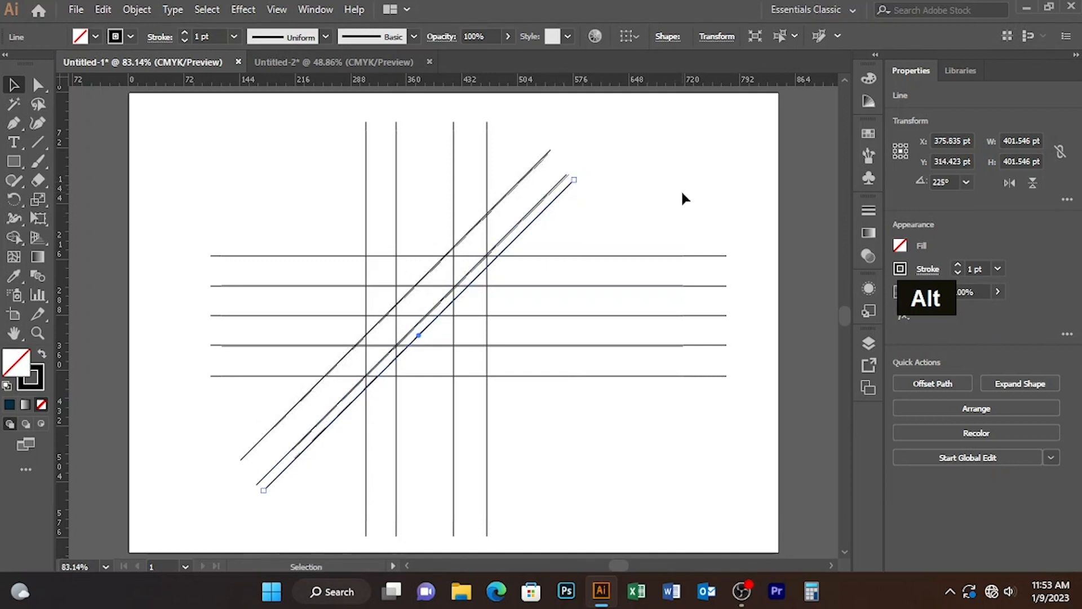
{"action": "left_click", "coordinate": [268, 137]}
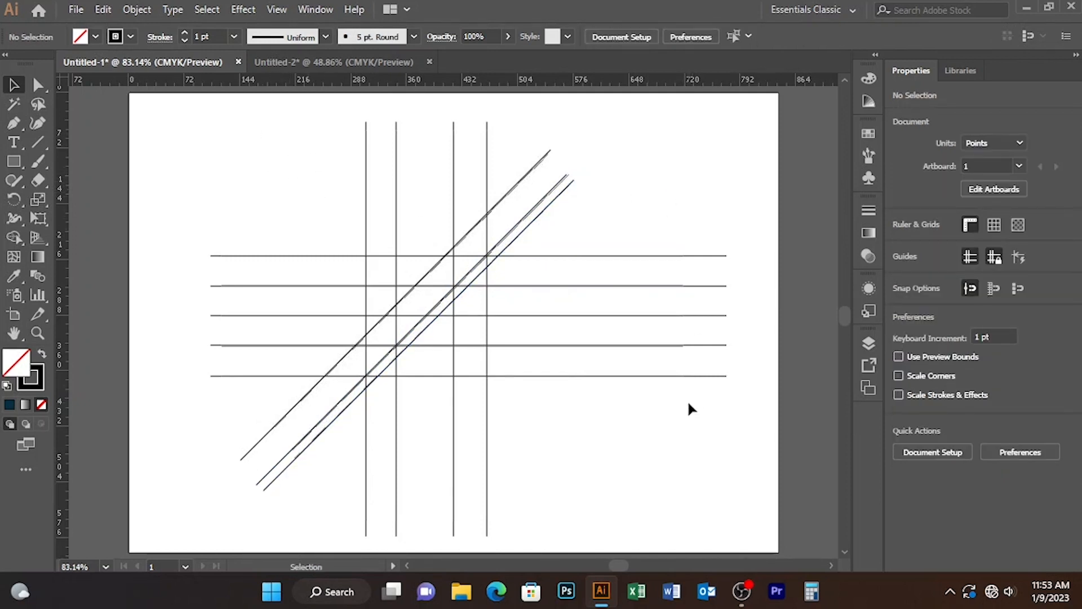
- Unlock the reference image and move it off the drawn lines, past the artboard's right edge
{"action": "left_click", "coordinate": [137, 10]}
{"action": "left_click", "coordinate": [243, 117]}
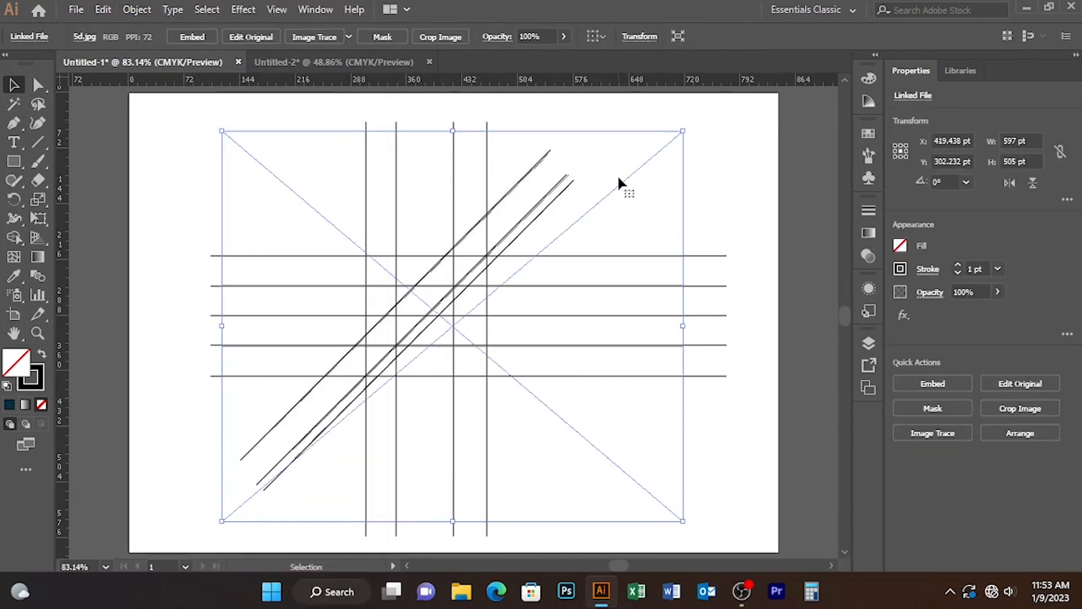
{"action": "left_click_drag", "start_coordinate": [640, 220], "coordinate": [759, 191]}
{"action": "left_click", "coordinate": [672, 169]}
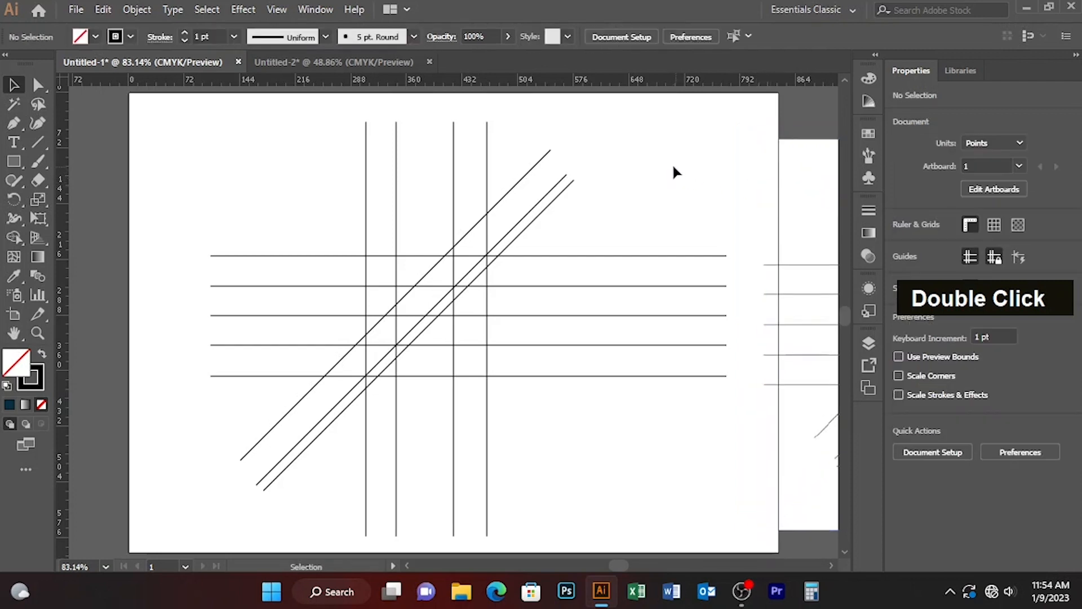
- Try giving all the drawn lines no stroke and a red fill
{"action": "left_click_drag", "start_coordinate": [265, 146], "coordinate": [551, 449]}
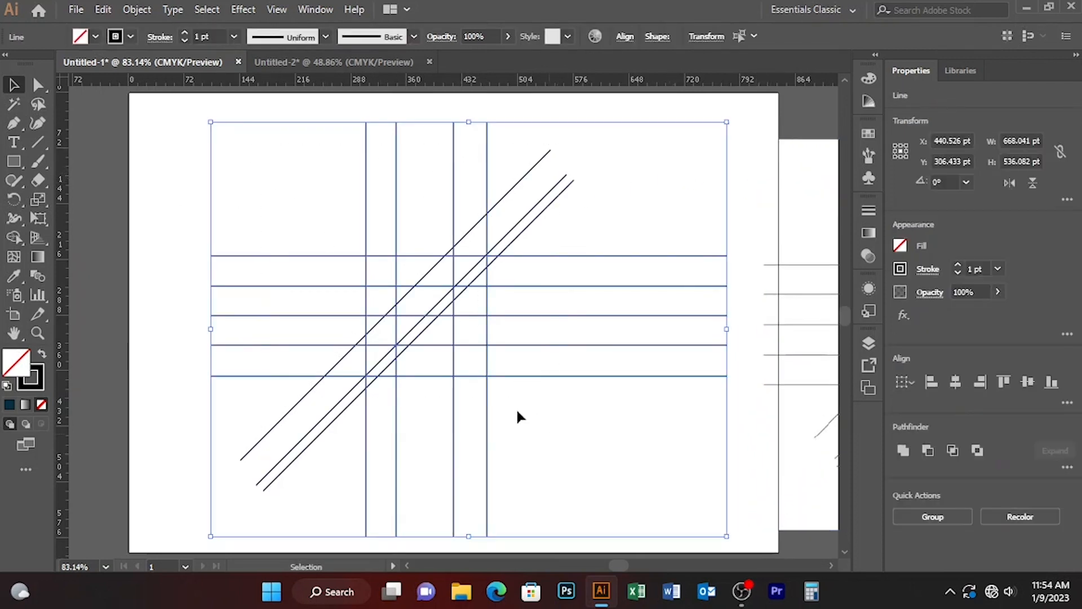
{"action": "left_click", "coordinate": [118, 37]}
{"action": "left_click", "coordinate": [9, 62]}
{"action": "left_click", "coordinate": [79, 36]}
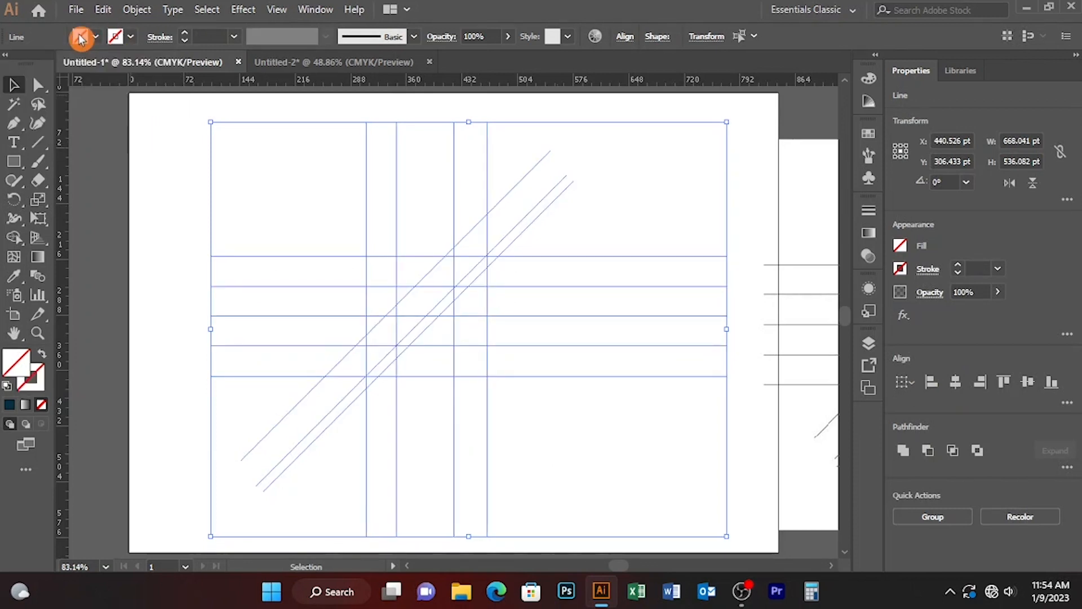
{"action": "left_click", "coordinate": [52, 62]}
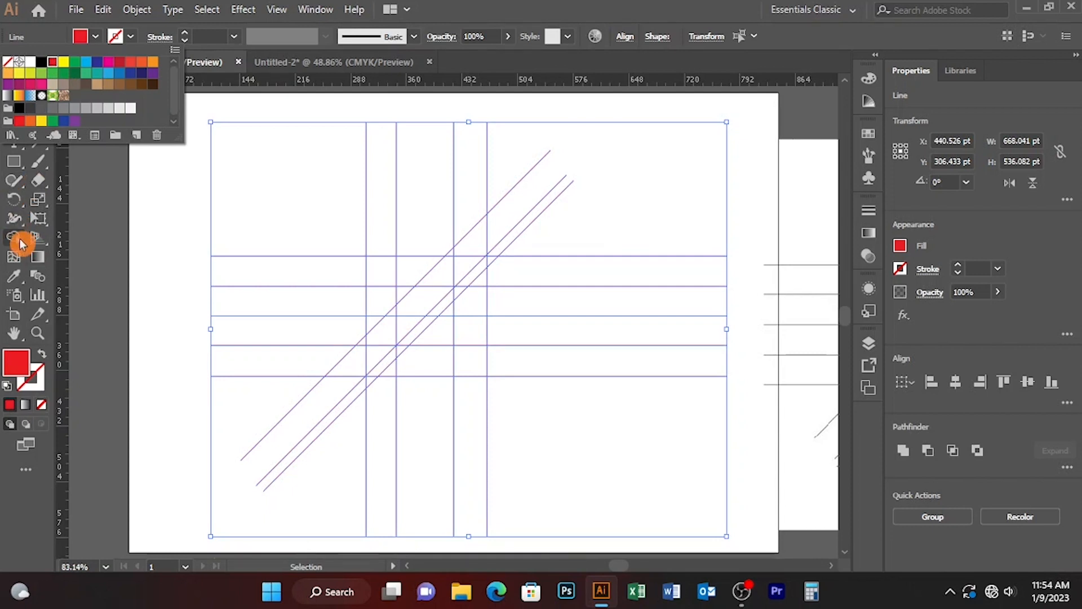
{"action": "key", "text": "Escape"}
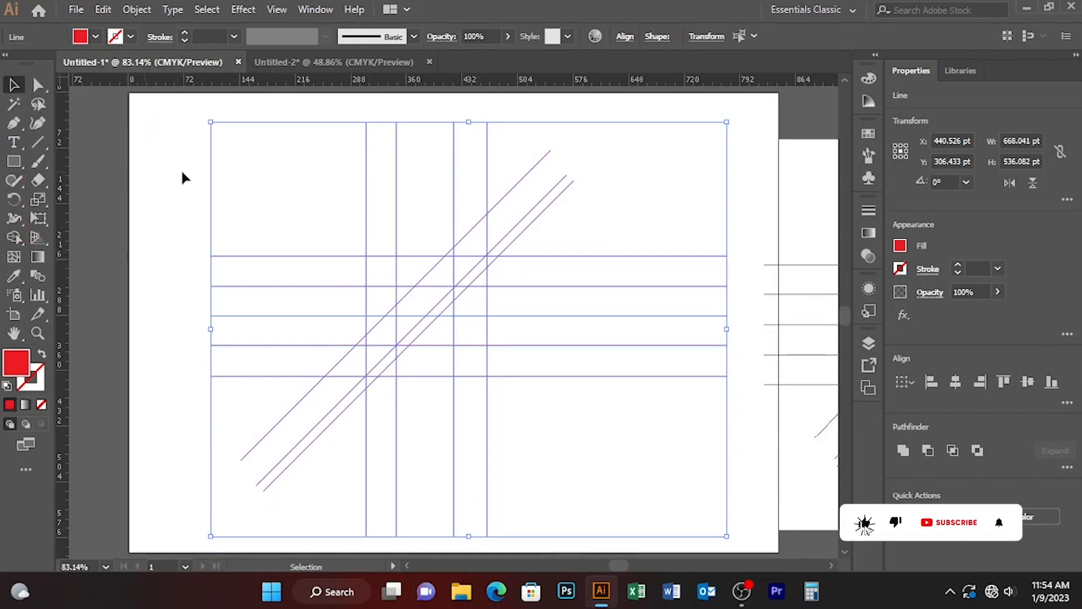
- Reselect the lines to check their fill, and undo the red fill and the stroke removal
{"action": "left_click", "coordinate": [222, 151]}
{"action": "left_click_drag", "start_coordinate": [235, 150], "coordinate": [556, 429]}
{"action": "left_click", "coordinate": [81, 37]}
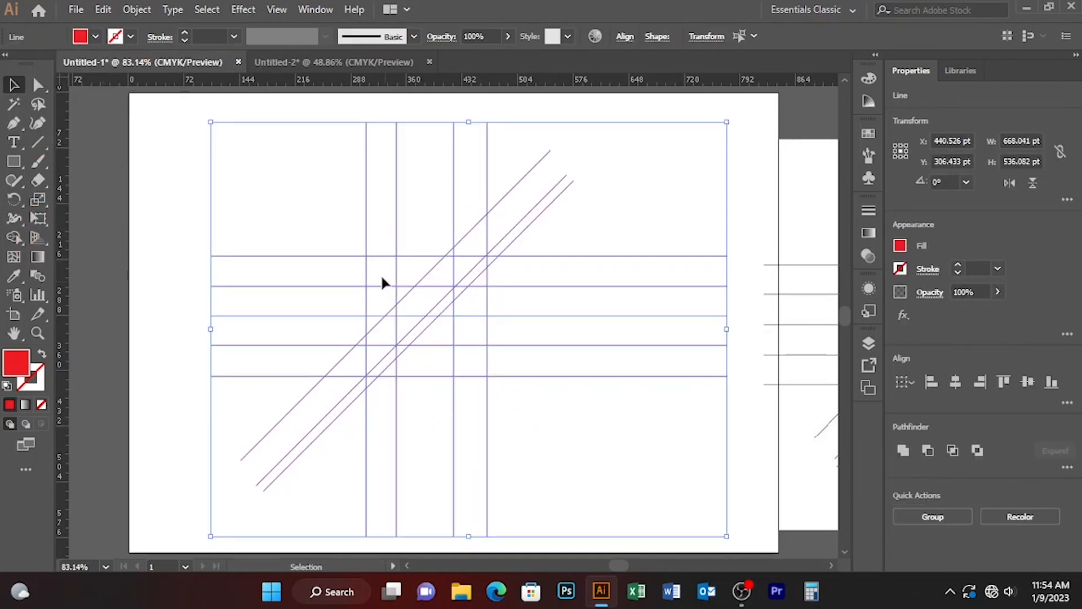
{"action": "left_click", "coordinate": [145, 131]}
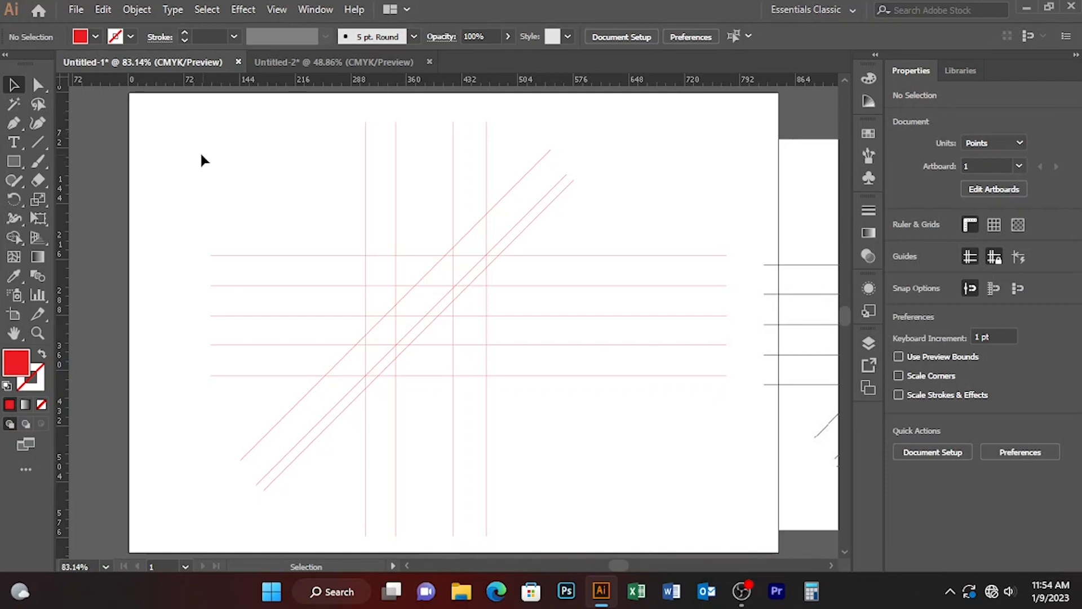
{"action": "key", "text": "ctrl+z"}
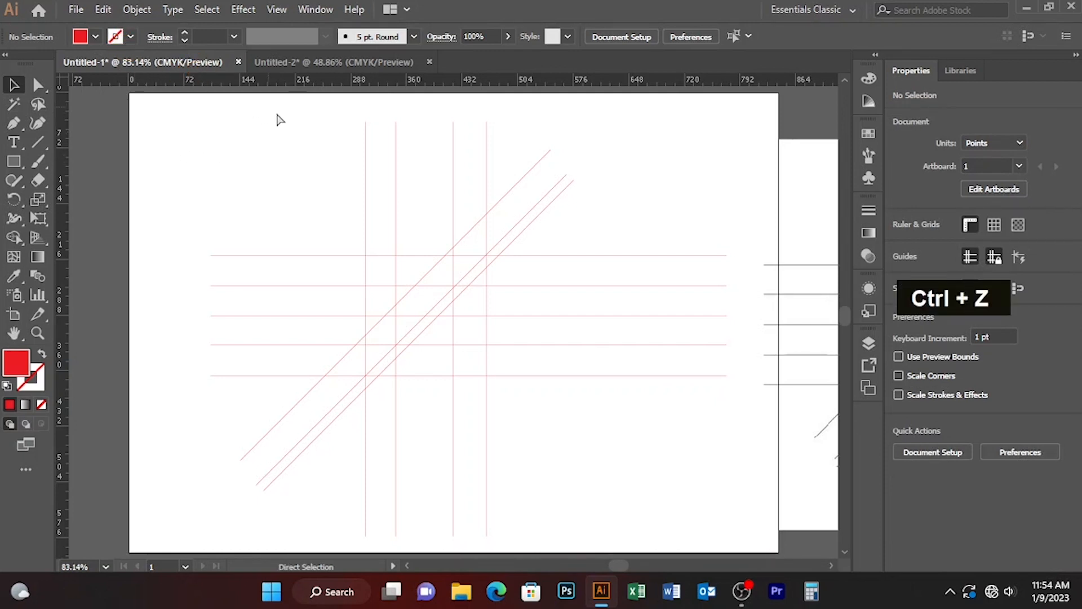
{"action": "key", "text": "ctrl+z"}
{"action": "left_click", "coordinate": [281, 168]}
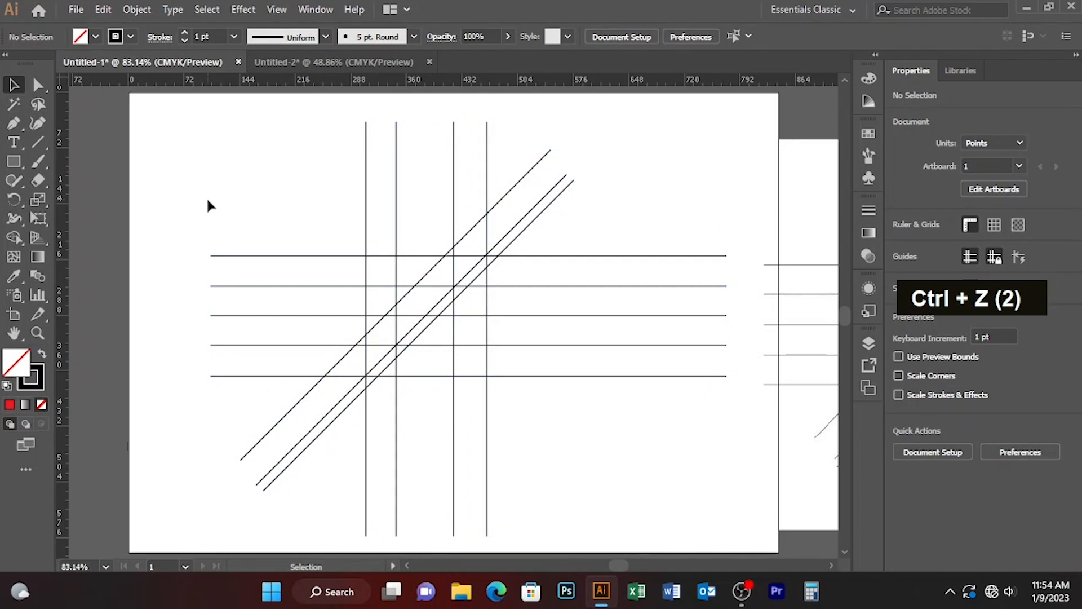
- Try setting the fill to red before selecting all the drawn lines
{"action": "left_click", "coordinate": [75, 40]}
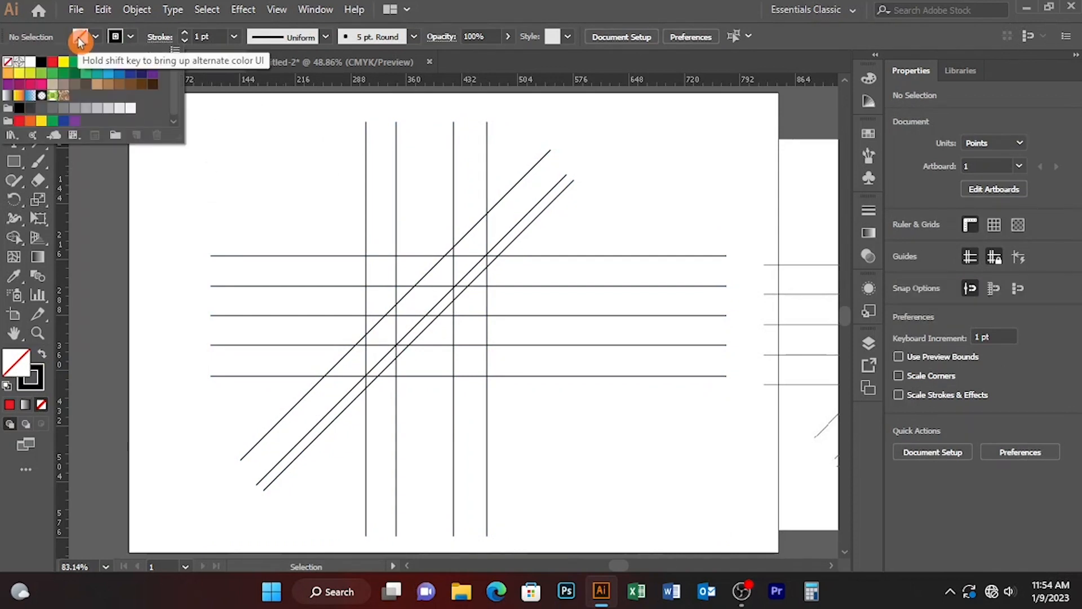
{"action": "left_click", "coordinate": [51, 66]}
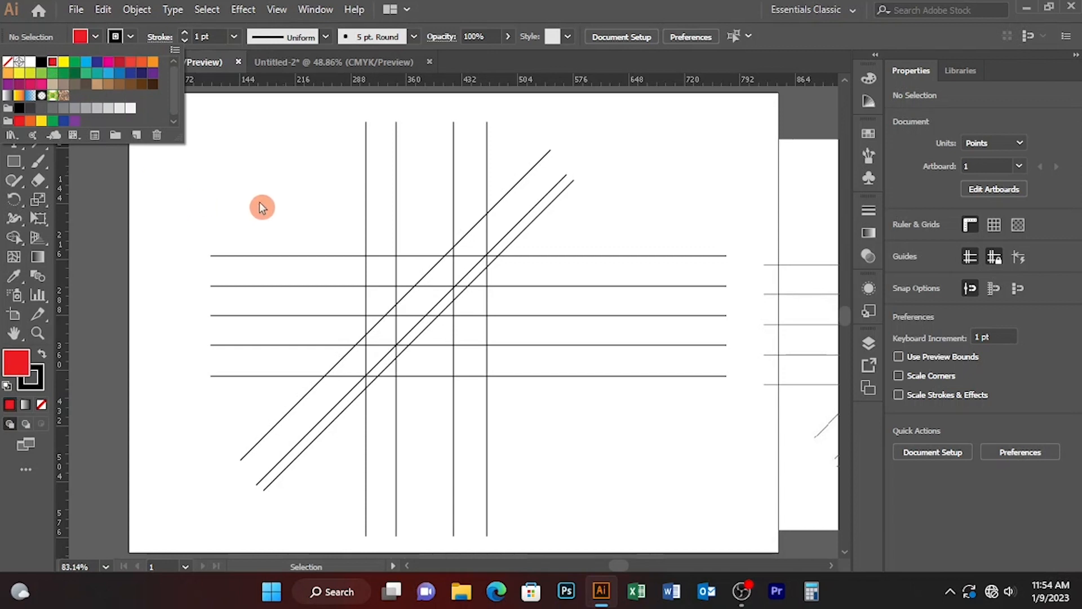
{"action": "left_click", "coordinate": [246, 179]}
{"action": "left_click_drag", "start_coordinate": [254, 157], "coordinate": [548, 441]}
{"action": "left_click", "coordinate": [198, 167]}
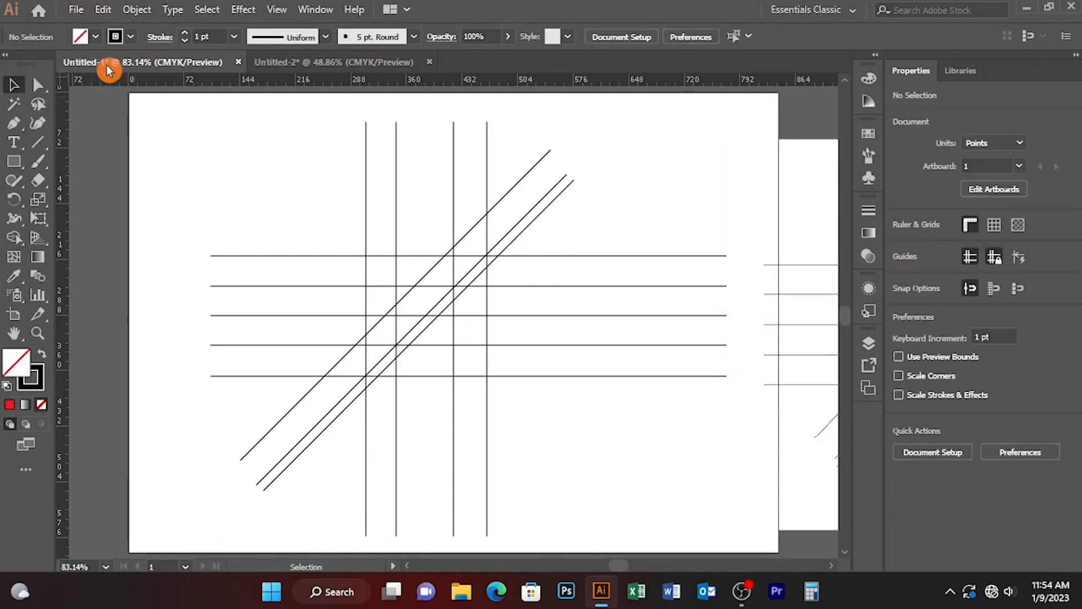
- Try setting no stroke and a red fill while nothing is selected
{"action": "left_click", "coordinate": [122, 37]}
{"action": "left_click", "coordinate": [10, 63]}
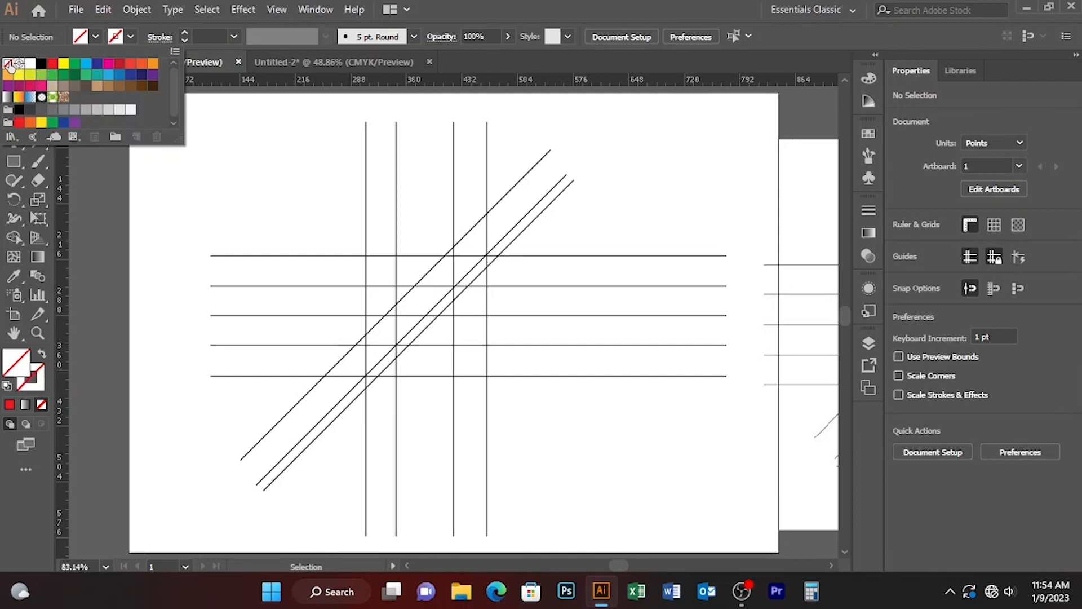
{"action": "left_click", "coordinate": [130, 37]}
{"action": "left_click", "coordinate": [80, 37]}
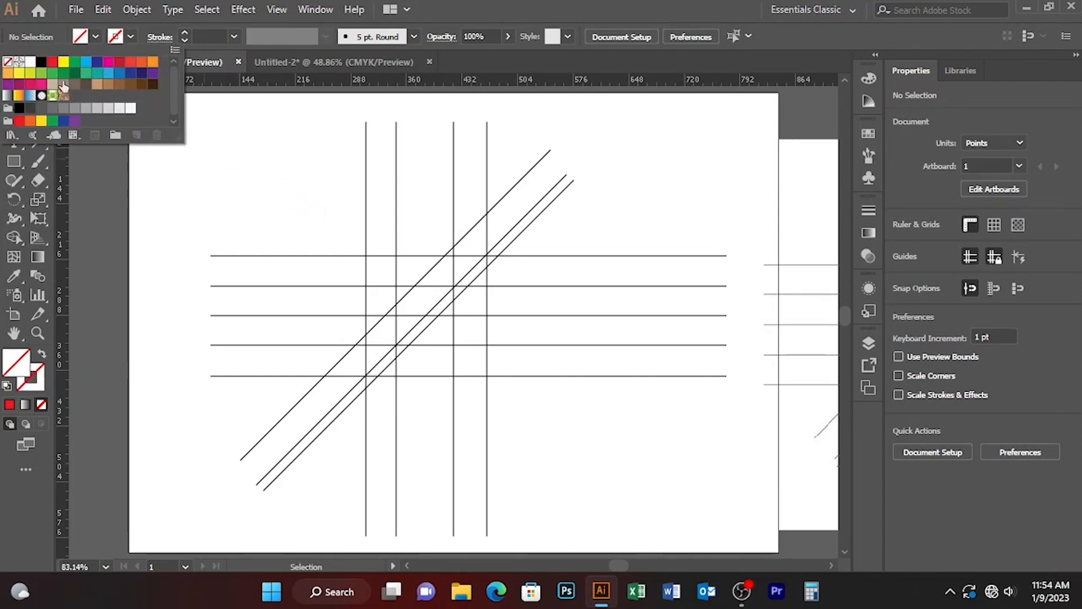
{"action": "left_click", "coordinate": [52, 62]}
- Select the drawn lines, activate the Shape Builder tool, and give the lines a red fill and no stroke
{"action": "left_click_drag", "start_coordinate": [286, 145], "coordinate": [634, 541]}
{"action": "left_click", "coordinate": [14, 239]}
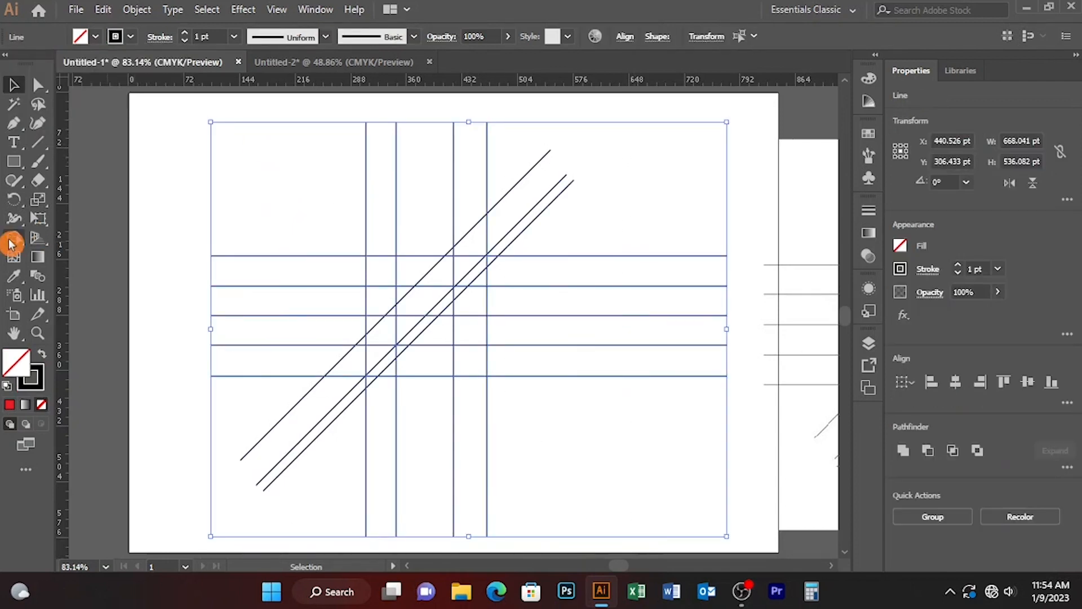
{"action": "left_click", "coordinate": [80, 37]}
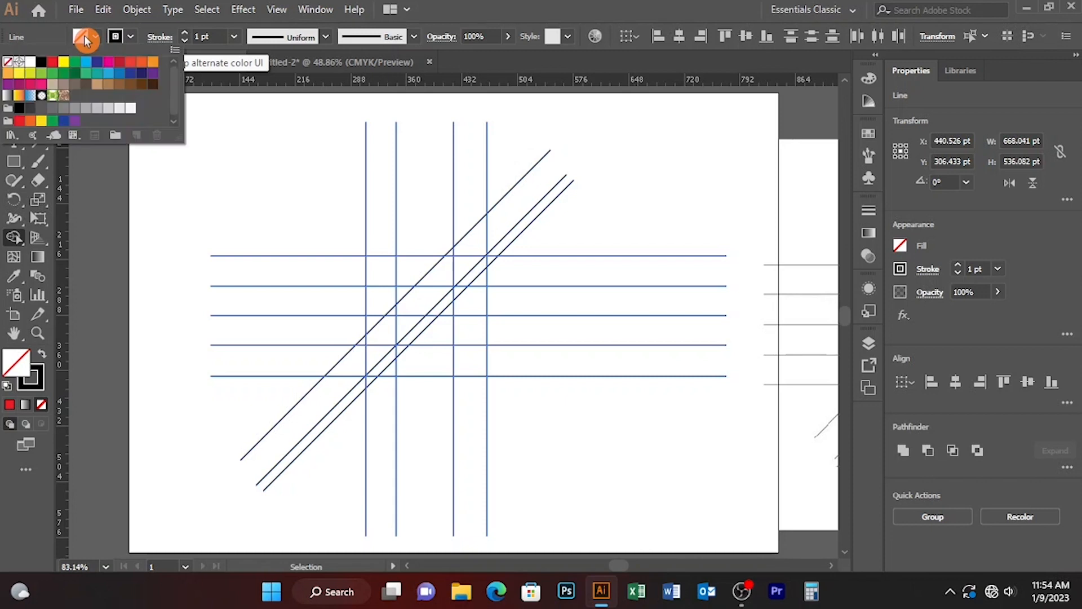
{"action": "left_click", "coordinate": [52, 62]}
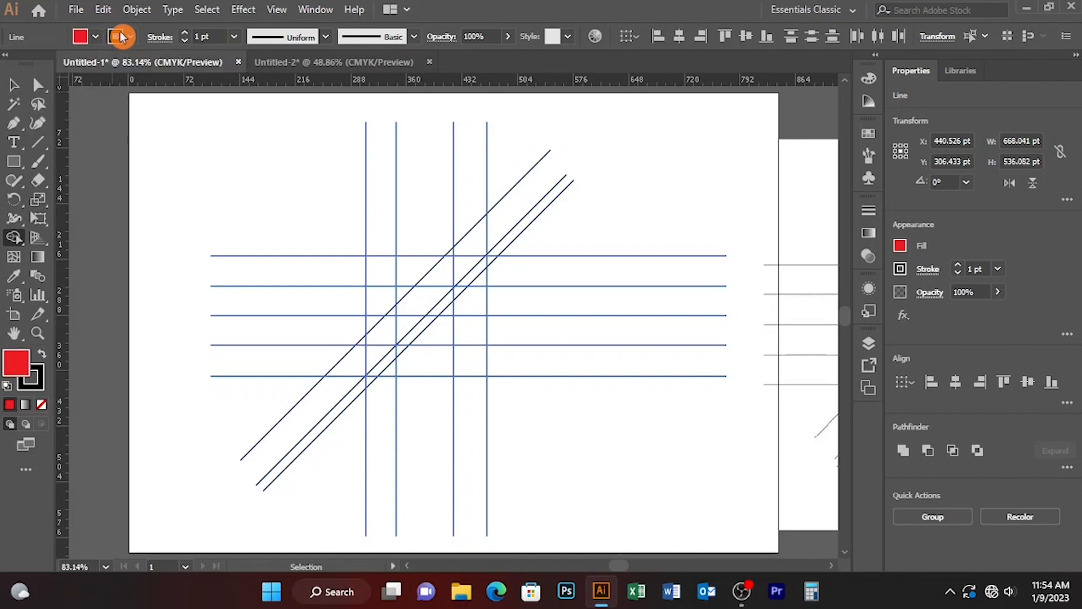
{"action": "left_click", "coordinate": [121, 37]}
{"action": "left_click", "coordinate": [16, 62]}
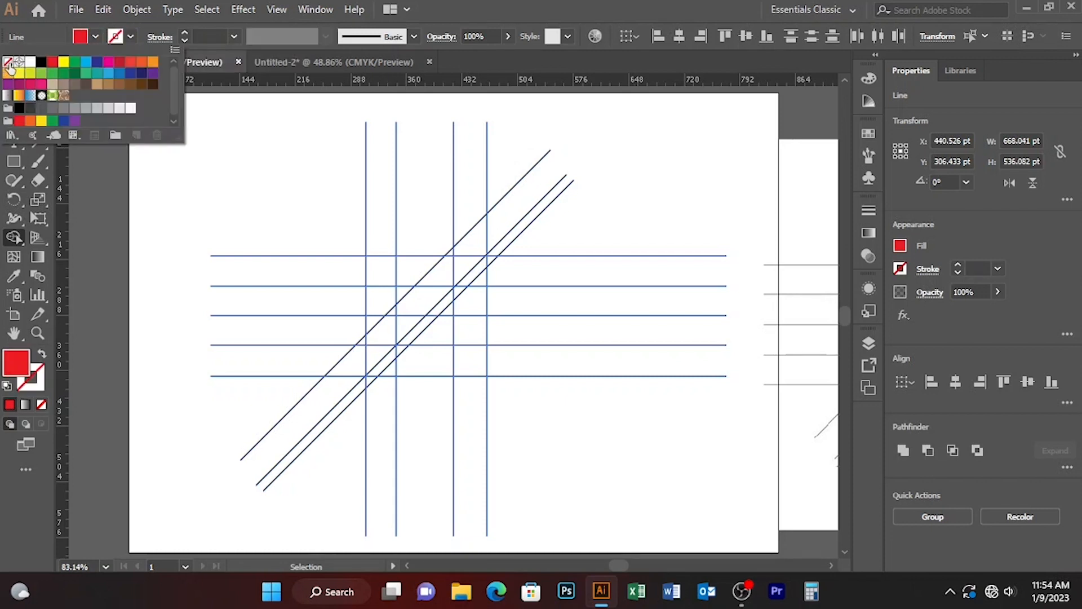
- Select all lines and merge the enclosed grid regions with the Shape Builder into red K and A letter shapes separated by the diagonal gap
{"action": "key", "text": "ctrl+a"}
{"action": "key", "text": "shift+m"}
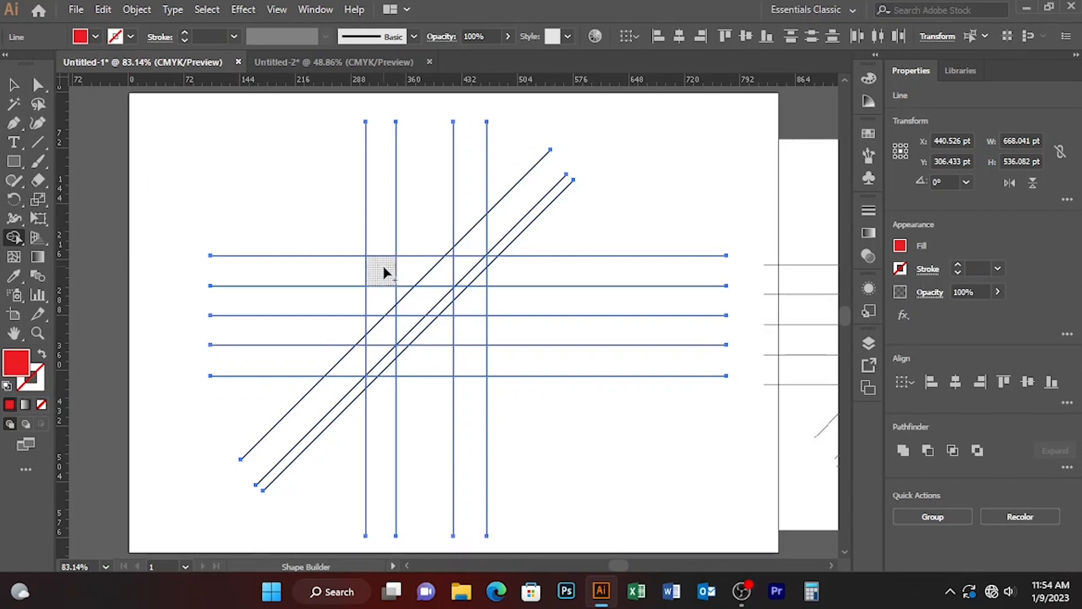
{"action": "left_click_drag", "start_coordinate": [383, 263], "coordinate": [387, 371]}
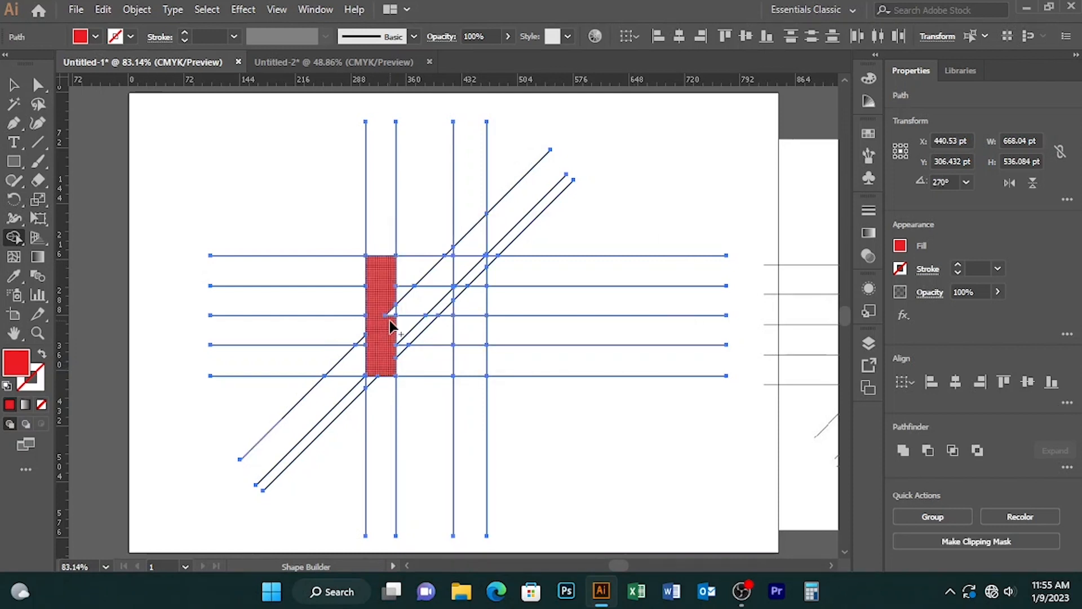
{"action": "mouse_move", "coordinate": [395, 311]}
{"action": "left_mouse_down"}
{"action": "mouse_move", "coordinate": [403, 328]}
{"action": "mouse_move", "coordinate": [460, 269]}
{"action": "left_mouse_up"}
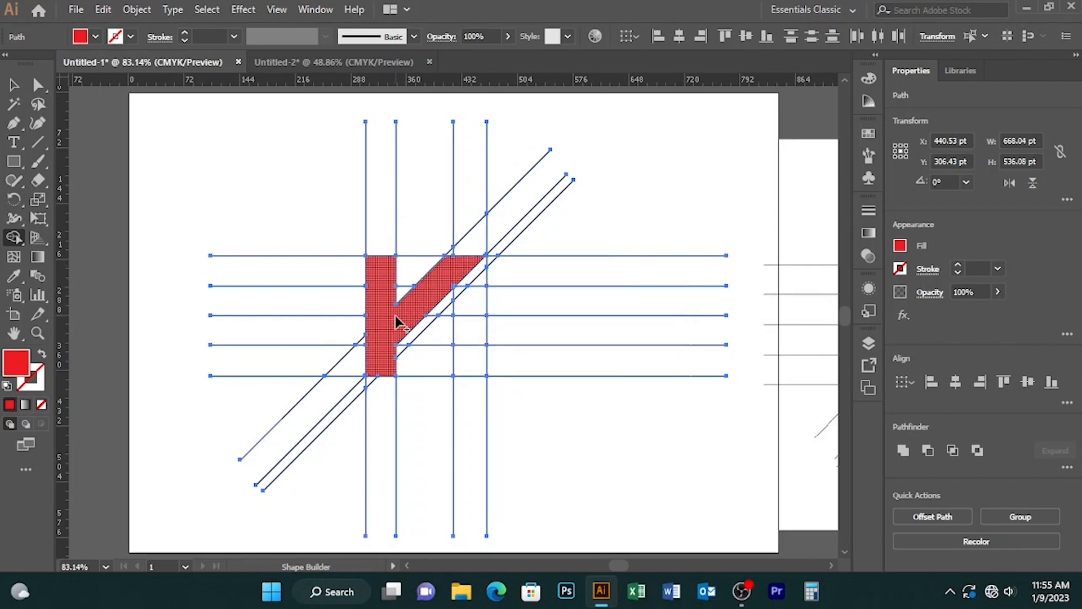
{"action": "mouse_move", "coordinate": [483, 283]}
{"action": "left_mouse_down"}
{"action": "mouse_move", "coordinate": [472, 335]}
{"action": "mouse_move", "coordinate": [443, 336]}
{"action": "mouse_move", "coordinate": [466, 335]}
{"action": "mouse_move", "coordinate": [472, 369]}
{"action": "left_mouse_up"}
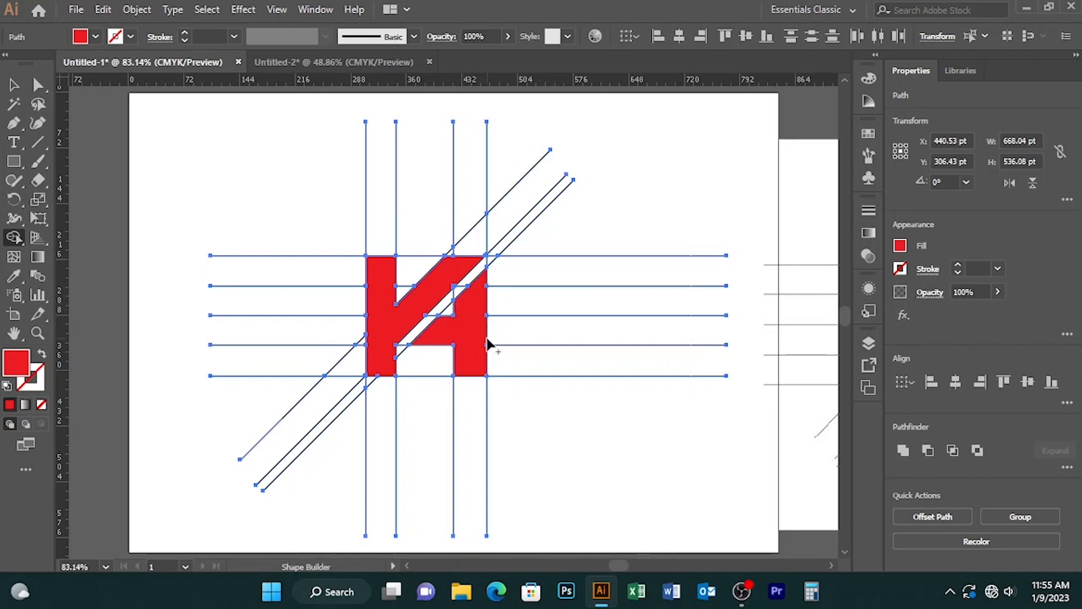
- Select both red letter shapes together and move them off the line grid into the artboard's upper-left corner
{"action": "left_click", "coordinate": [13, 84]}
{"action": "left_click", "coordinate": [265, 173]}
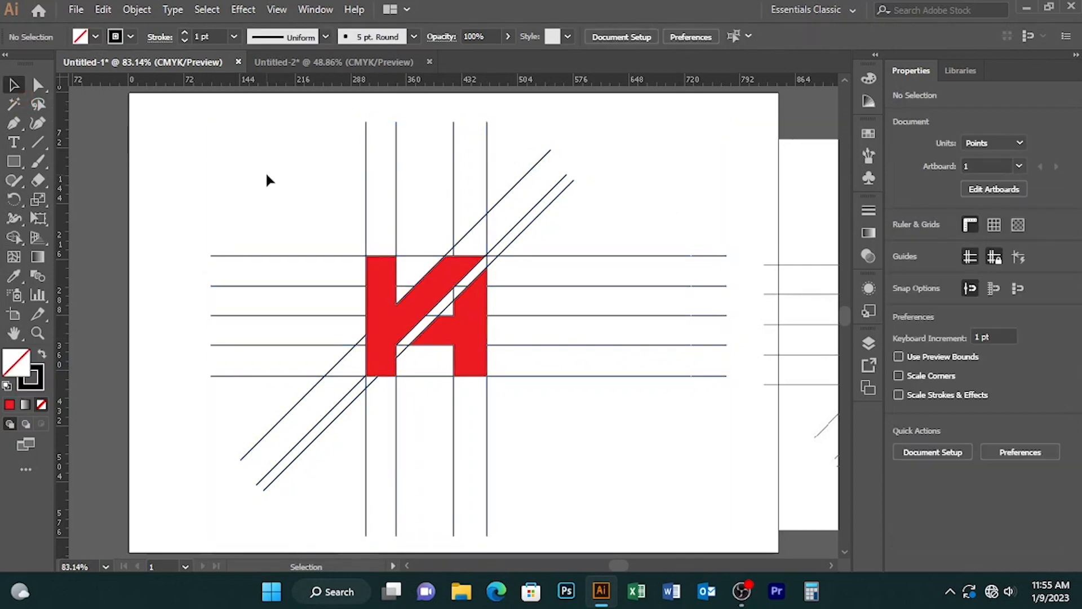
{"action": "left_click", "coordinate": [481, 342]}
{"action": "left_click", "coordinate": [389, 314], "text": "shift"}
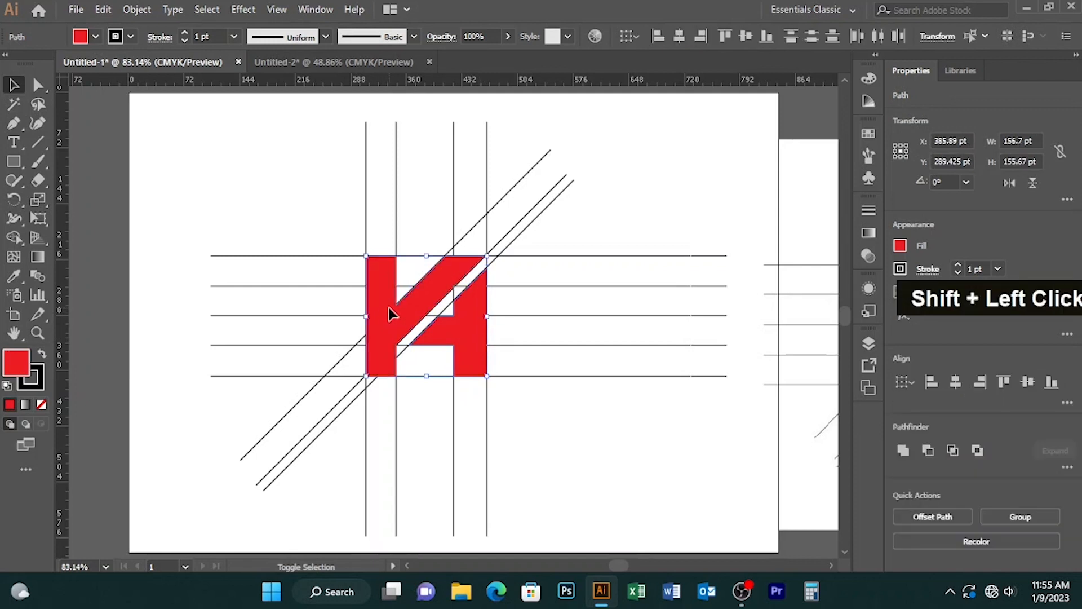
{"action": "left_click", "coordinate": [407, 317], "text": "shift"}
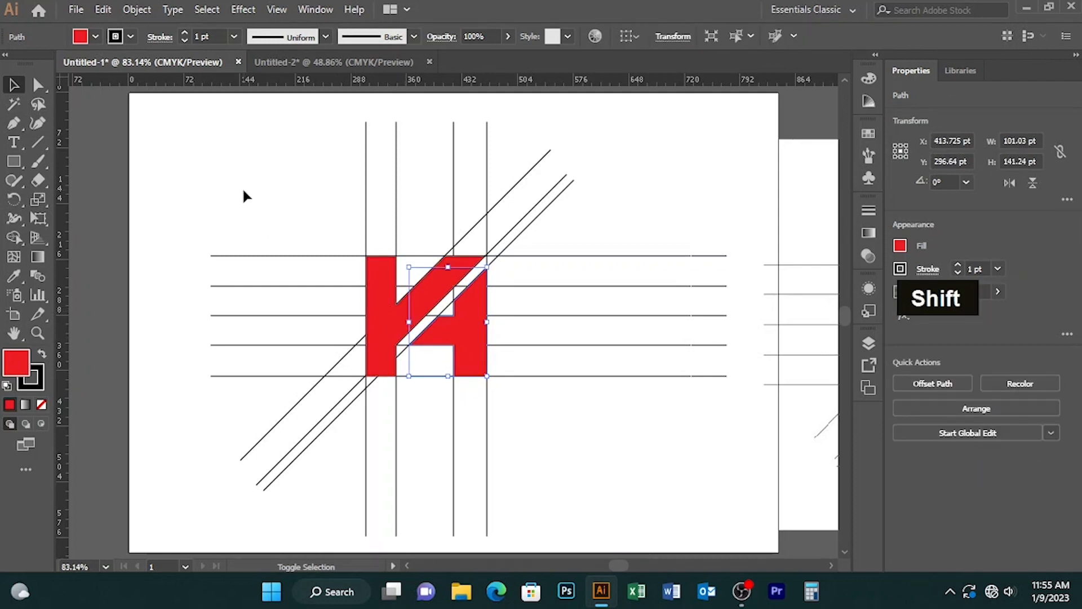
{"action": "left_click", "coordinate": [393, 327], "text": "shift"}
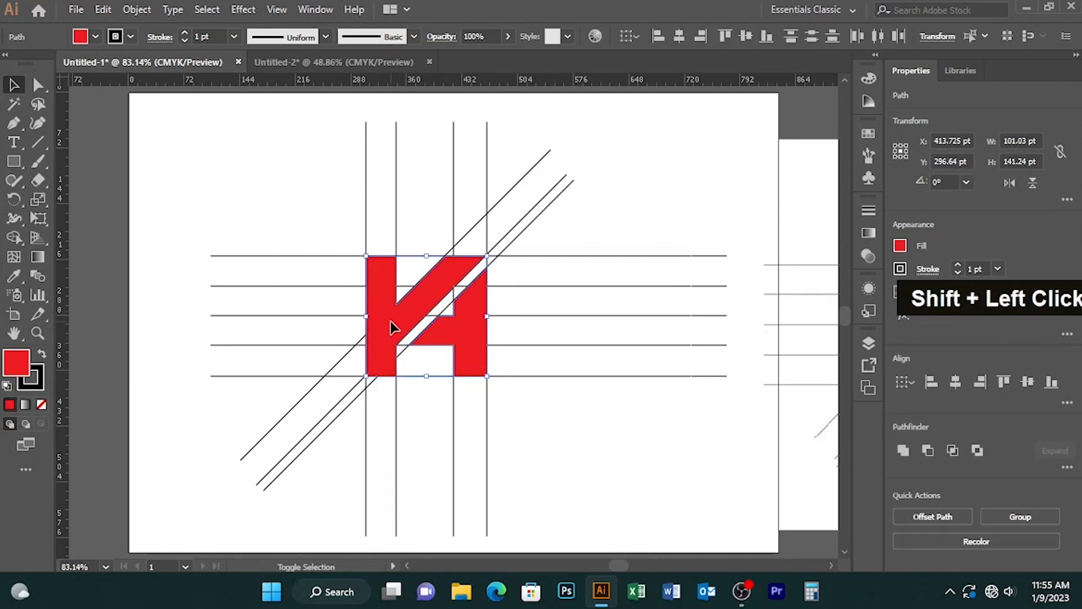
{"action": "left_click_drag", "start_coordinate": [414, 322], "coordinate": [234, 188]}
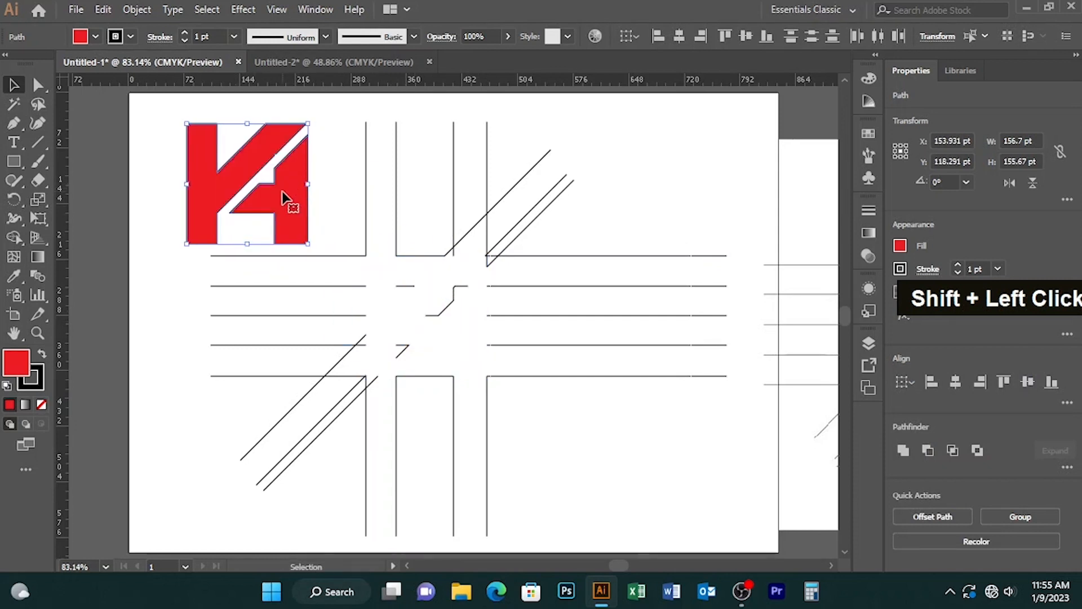
- Copy the red KA monogram into the Untitled-2 document, place it above the teal and navy rectangles, and remove its stroke
{"action": "left_click", "coordinate": [339, 61]}
{"action": "left_click_drag", "start_coordinate": [463, 171], "coordinate": [463, 168]}
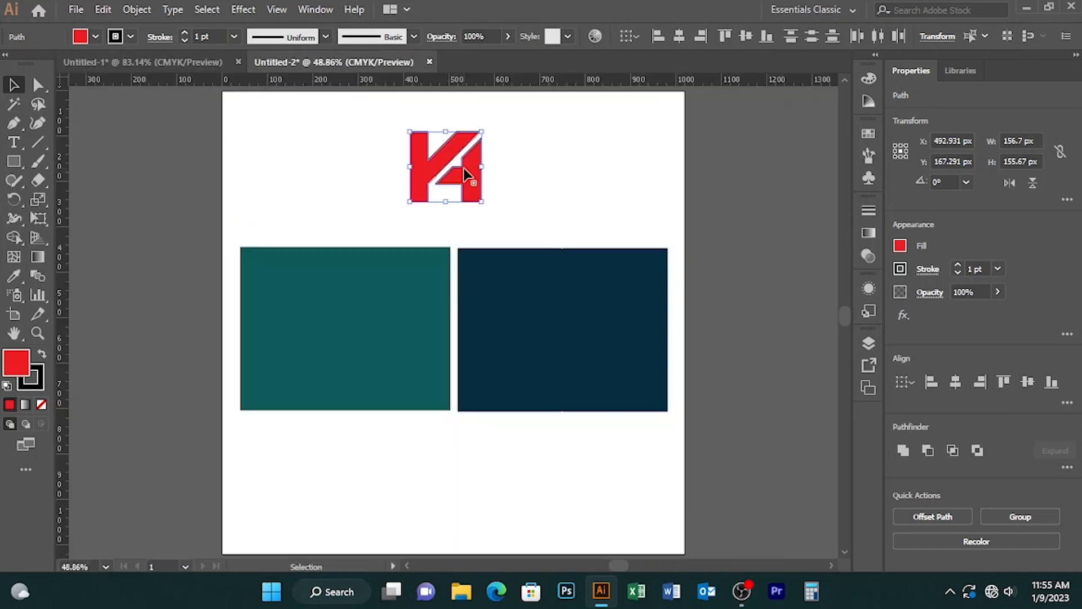
{"action": "left_click", "coordinate": [115, 37]}
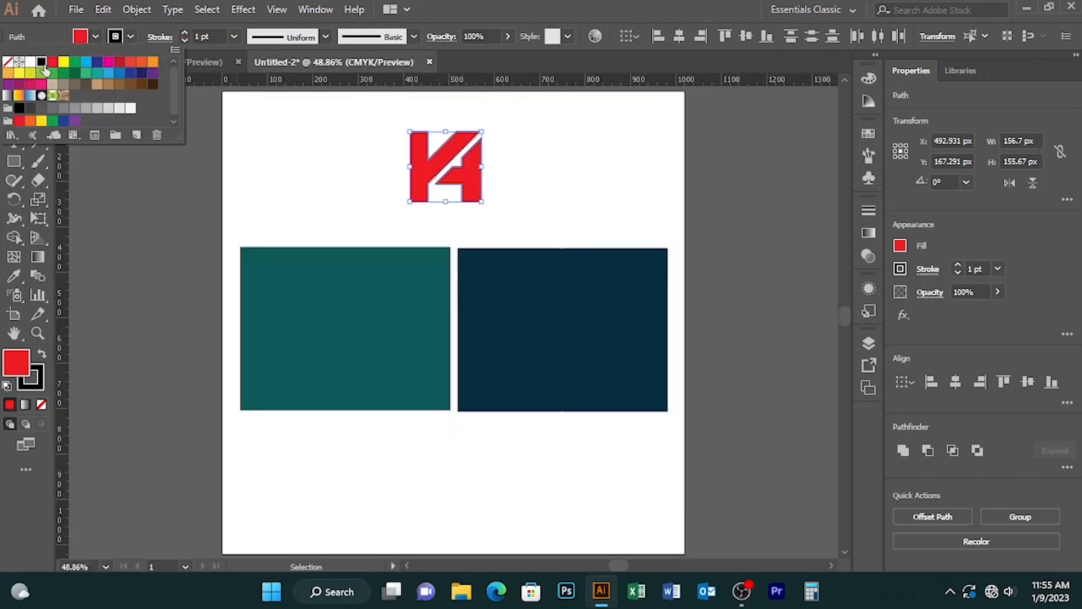
{"action": "left_click", "coordinate": [8, 61]}
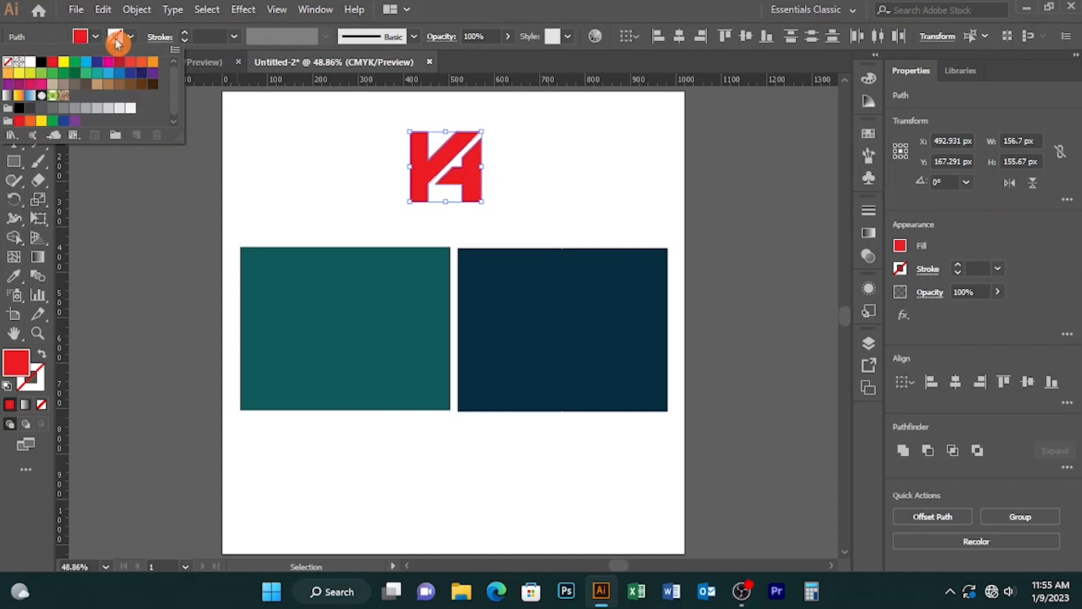
- Set the KA monogram's fill to white
{"action": "left_click", "coordinate": [75, 38]}
{"action": "left_click", "coordinate": [77, 38]}
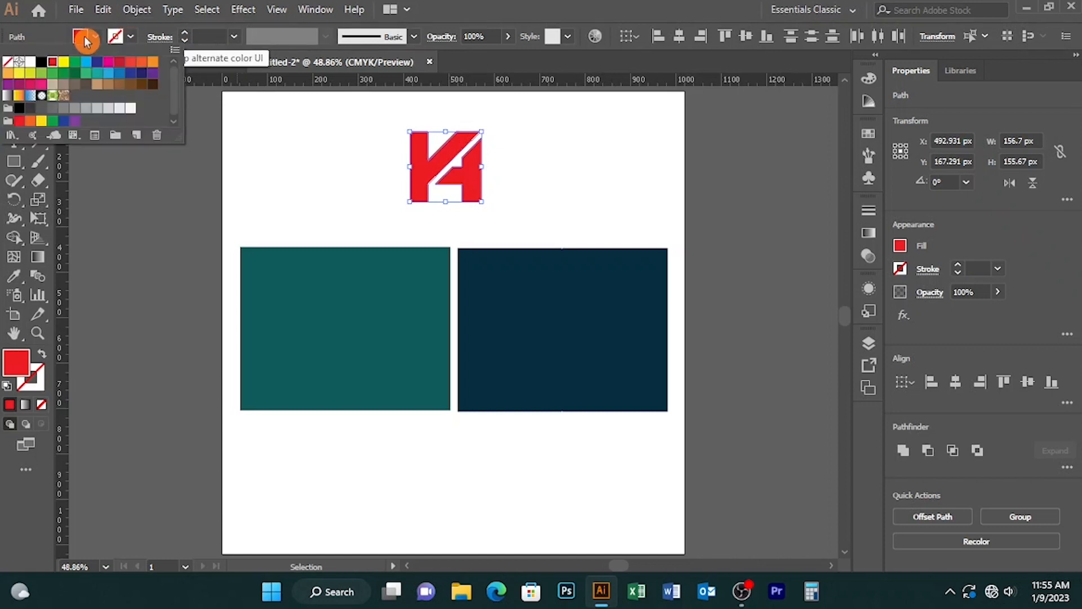
{"action": "left_click", "coordinate": [30, 61]}
{"action": "left_click", "coordinate": [251, 155]}
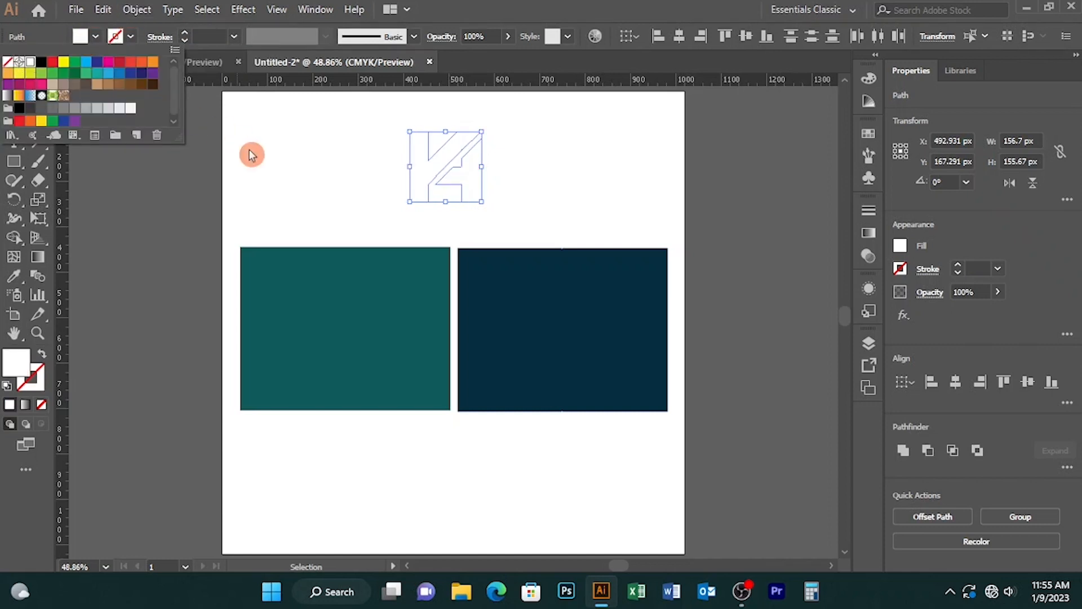
- Examine the white KA logos on the teal and navy rectangles and compare them with the red monogram in Untitled-1
{"action": "left_click", "coordinate": [496, 252]}
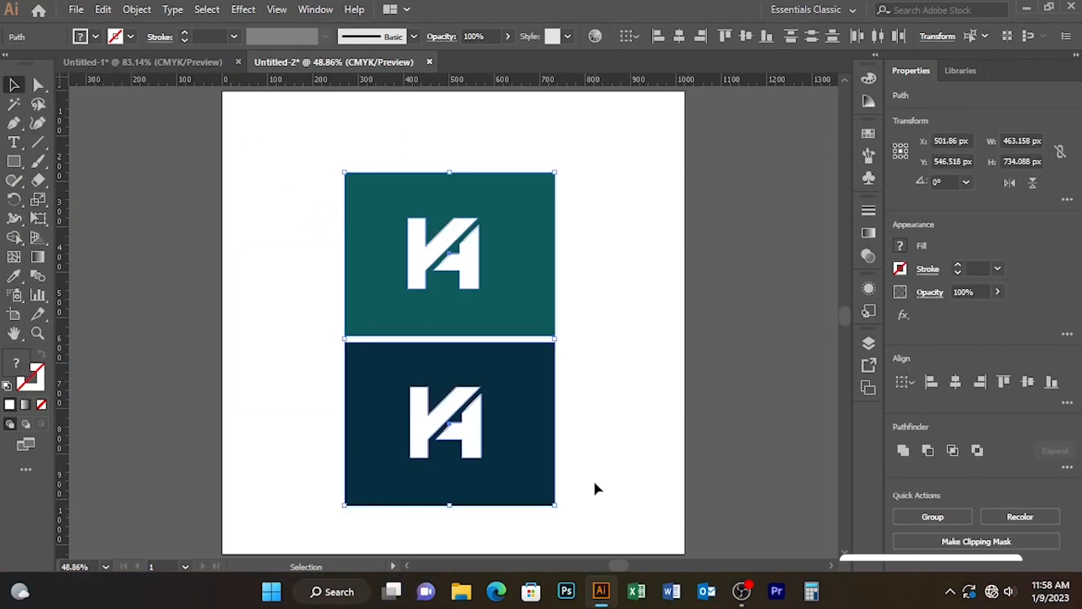
{"action": "left_click", "coordinate": [596, 488]}
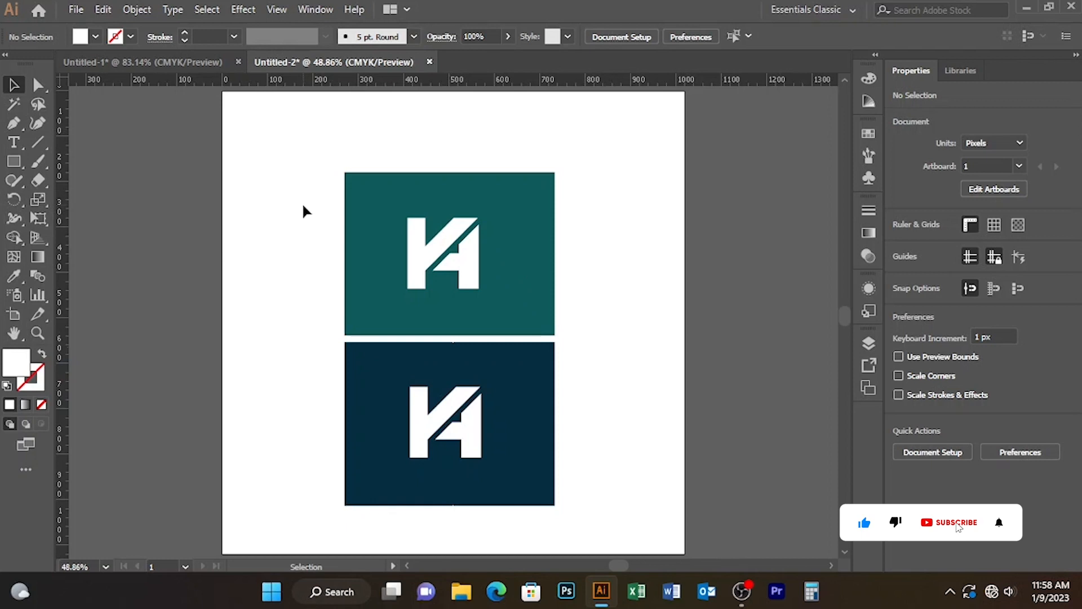
{"action": "left_click", "coordinate": [181, 63]}
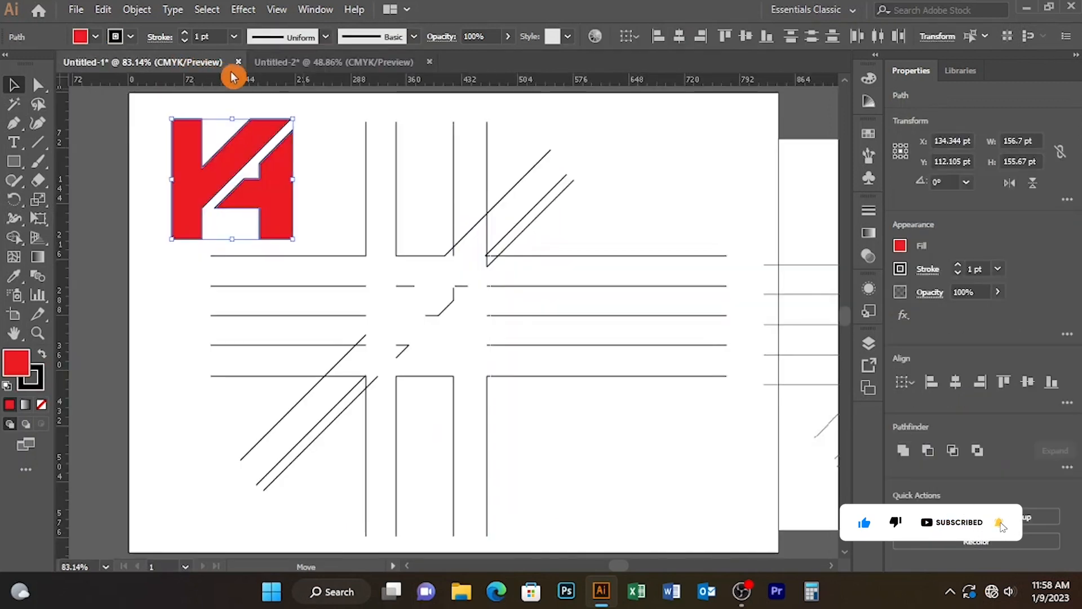
{"action": "left_click", "coordinate": [322, 64]}
{"action": "left_click_drag", "start_coordinate": [370, 134], "coordinate": [573, 504]}
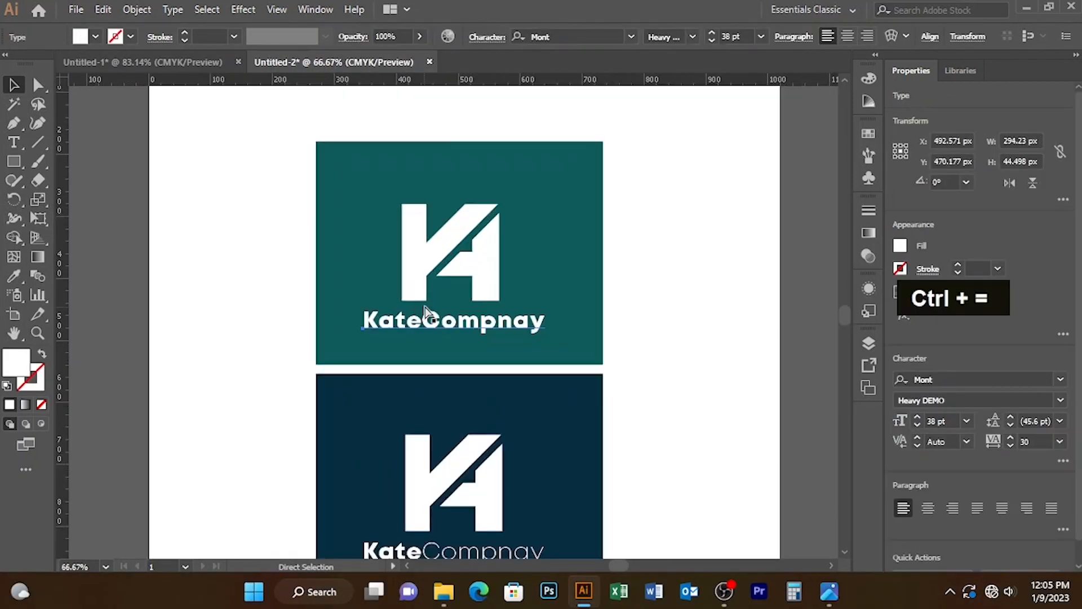
{"action": "key", "text": "ctrl+minus"}
{"action": "key", "text": "ctrl+minus"}
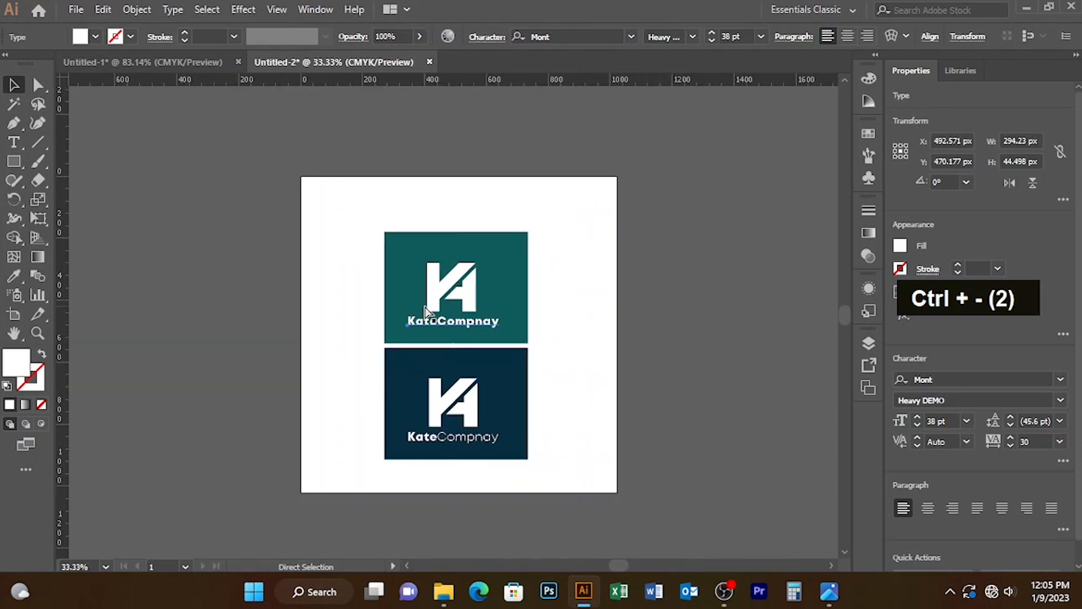
{"action": "key", "text": "ctrl+equal"}
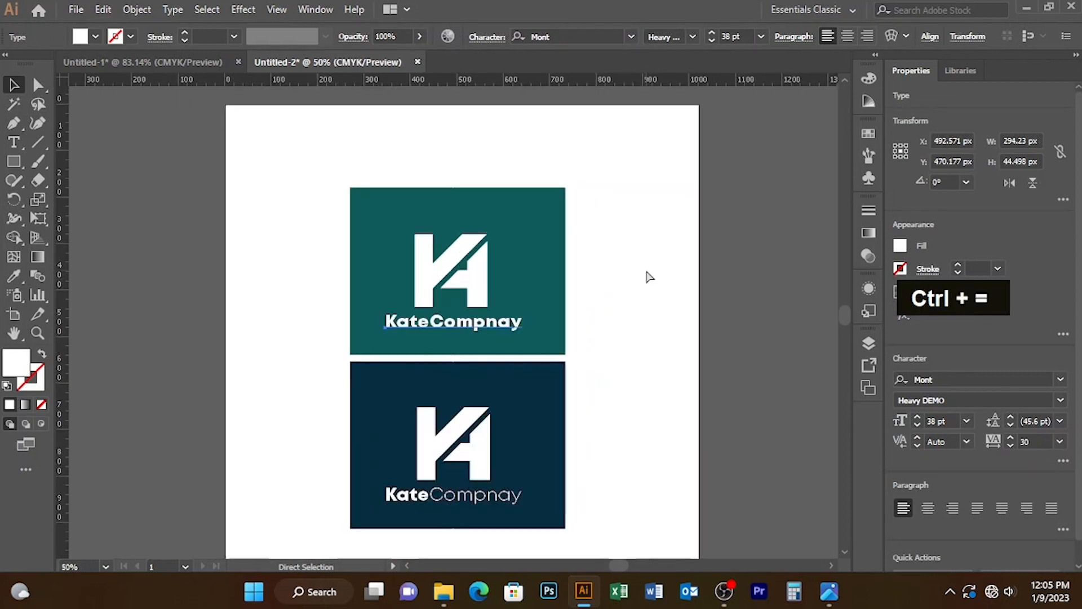
{"action": "left_click", "coordinate": [648, 272]}
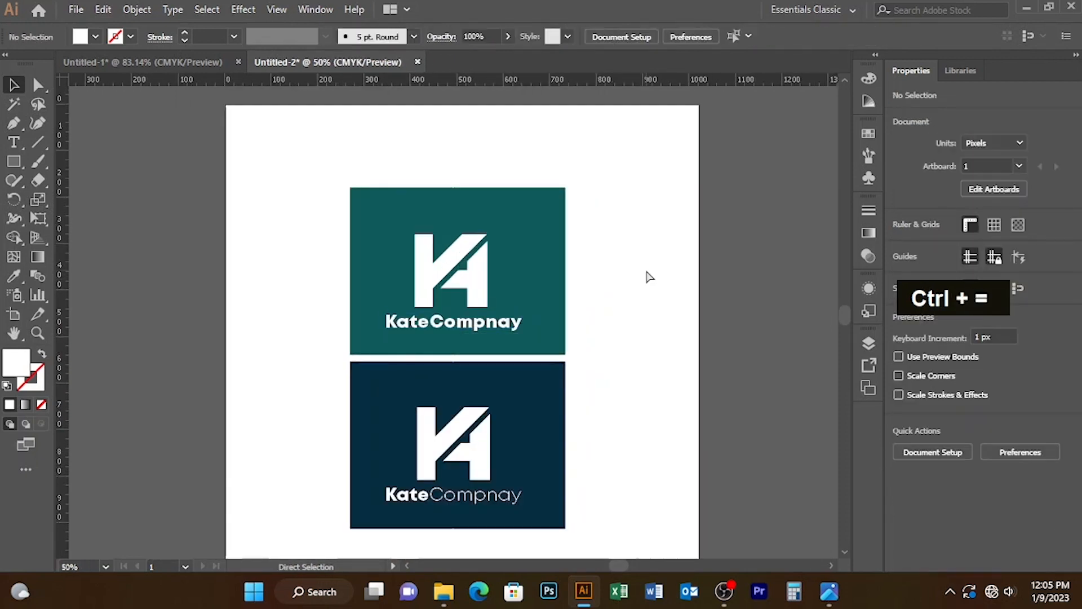
{"action": "key", "text": "ctrl+0"}
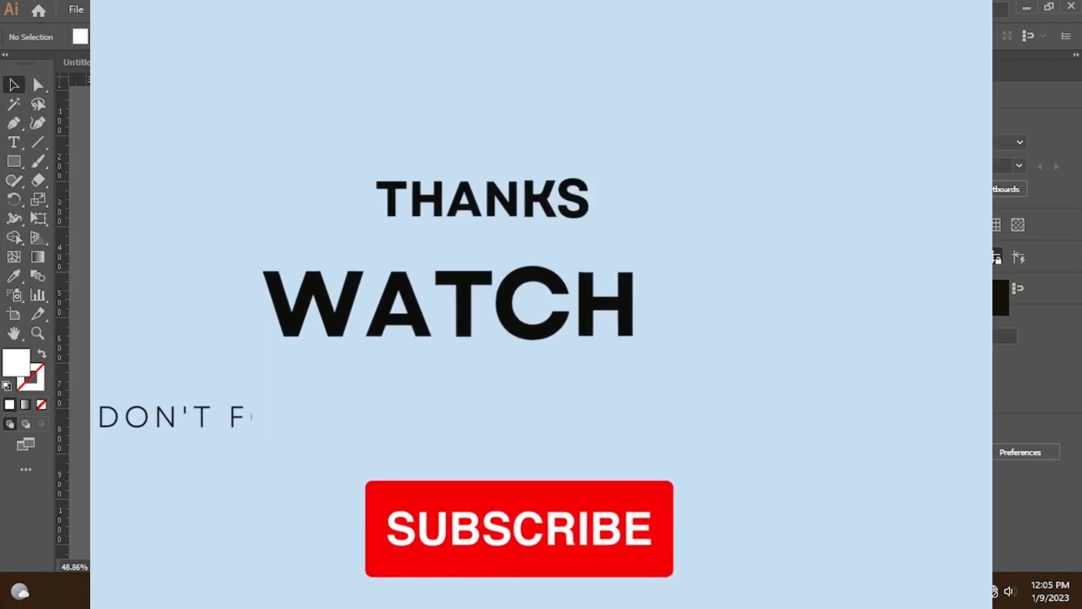